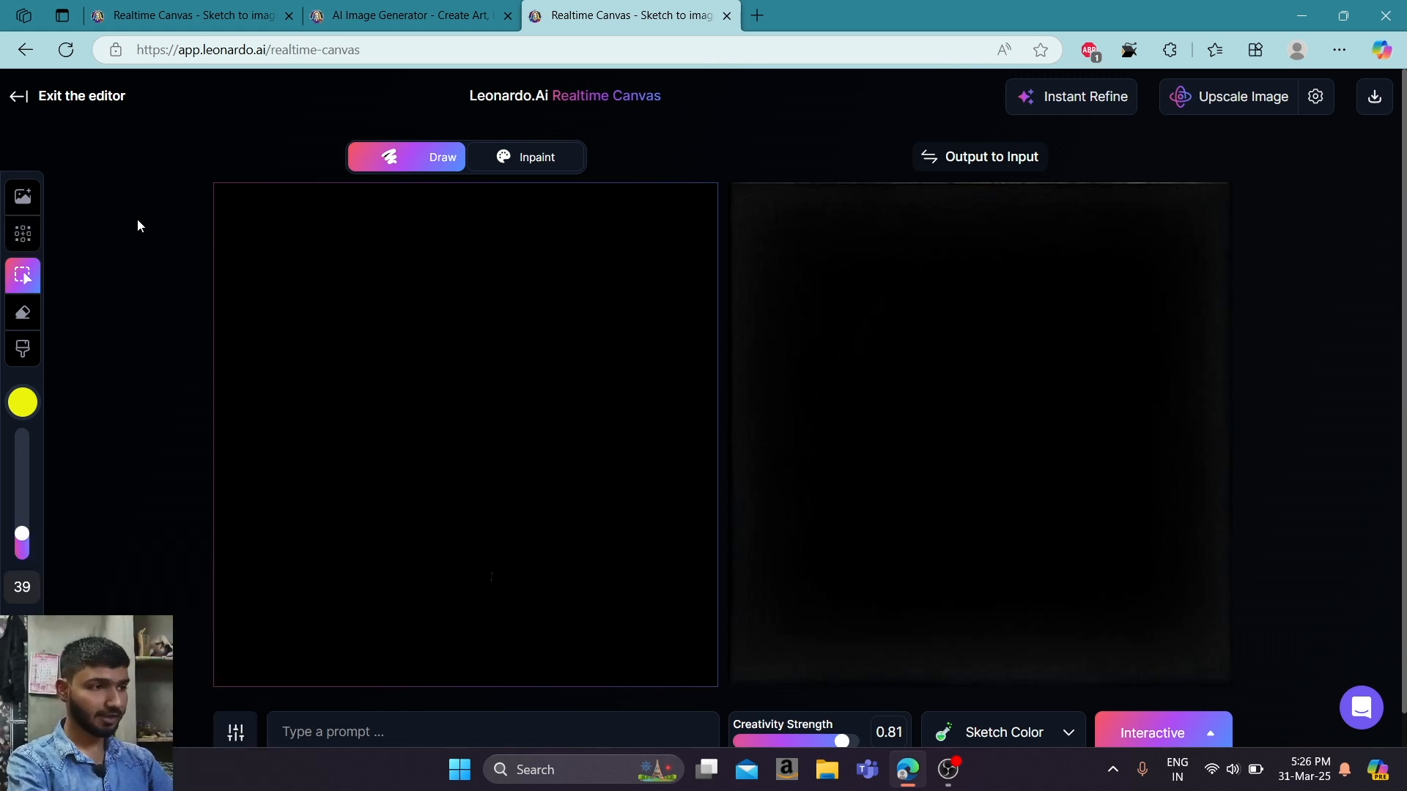
Draw a yellow rocket with exhaust flames on the sketch canvas using the brush at size 31.
{"action": "left_click", "coordinate": [23, 349]}
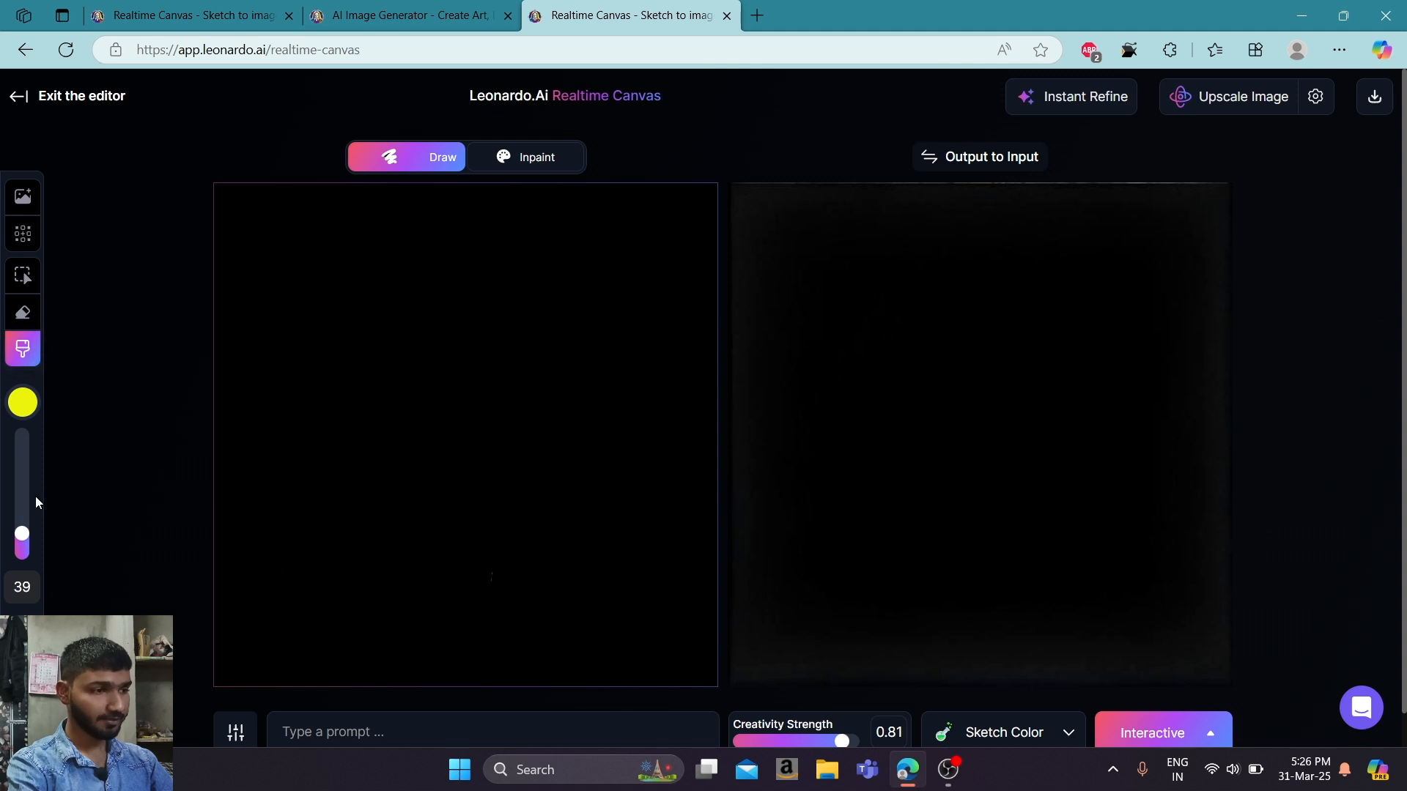
{"action": "left_click_drag", "start_coordinate": [23, 534], "coordinate": [24, 540]}
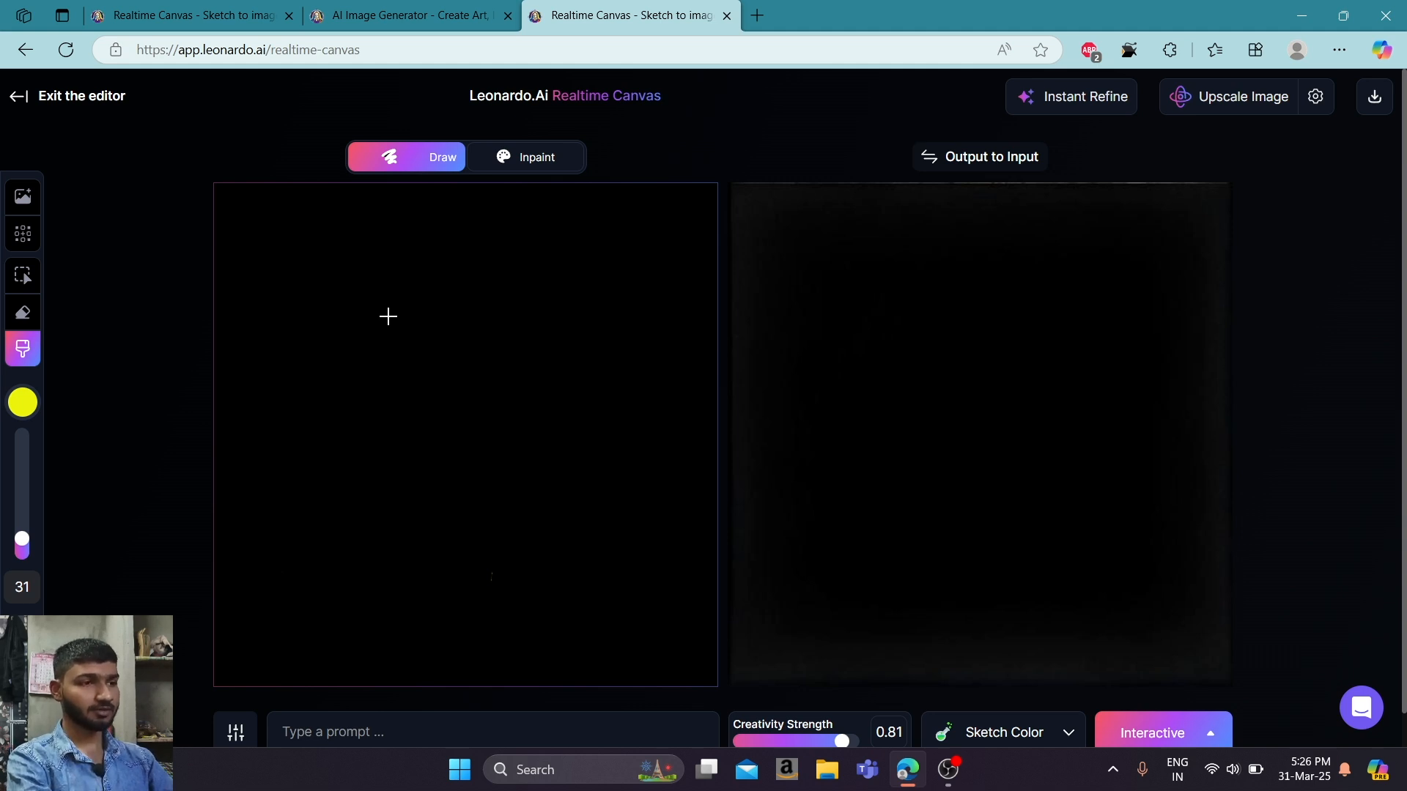
{"action": "mouse_move", "coordinate": [386, 310]}
{"action": "left_mouse_down"}
{"action": "mouse_move", "coordinate": [382, 485]}
{"action": "mouse_move", "coordinate": [466, 492]}
{"action": "mouse_move", "coordinate": [463, 317]}
{"action": "mouse_move", "coordinate": [394, 309]}
{"action": "mouse_move", "coordinate": [424, 239]}
{"action": "mouse_move", "coordinate": [462, 289]}
{"action": "mouse_move", "coordinate": [449, 338]}
{"action": "left_mouse_up"}
{"action": "mouse_move", "coordinate": [386, 480]}
{"action": "left_mouse_down"}
{"action": "mouse_move", "coordinate": [371, 493]}
{"action": "mouse_move", "coordinate": [367, 548]}
{"action": "mouse_move", "coordinate": [441, 555]}
{"action": "mouse_move", "coordinate": [376, 584]}
{"action": "mouse_move", "coordinate": [455, 507]}
{"action": "mouse_move", "coordinate": [458, 564]}
{"action": "mouse_move", "coordinate": [429, 570]}
{"action": "mouse_move", "coordinate": [381, 648]}
{"action": "mouse_move", "coordinate": [423, 590]}
{"action": "mouse_move", "coordinate": [442, 630]}
{"action": "mouse_move", "coordinate": [408, 570]}
{"action": "mouse_move", "coordinate": [480, 621]}
{"action": "left_mouse_up"}
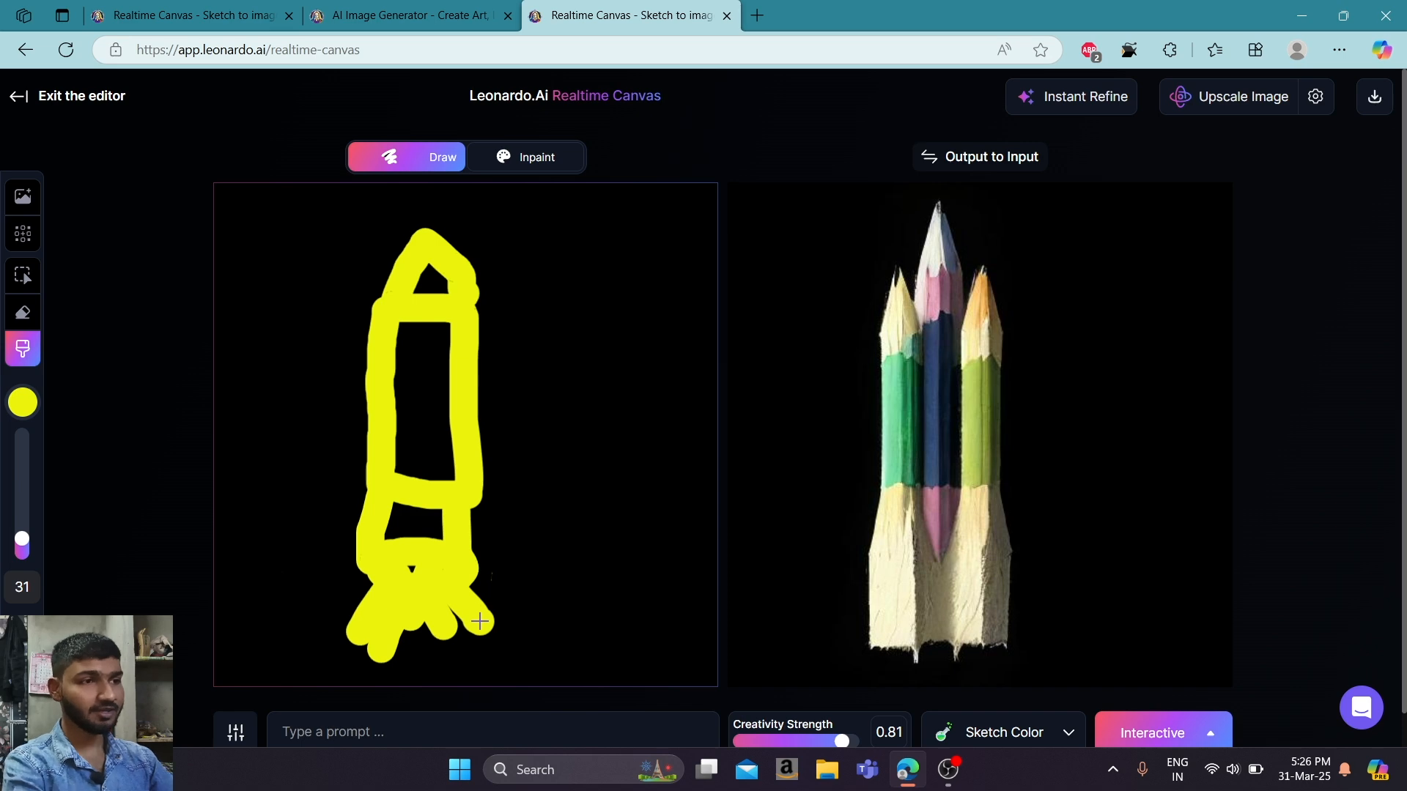
Enter the prompt "a rocket landing on a moon" for the sketch.
{"action": "scroll", "coordinate": [480, 621], "scroll_direction": "down", "scroll_amount": 1}
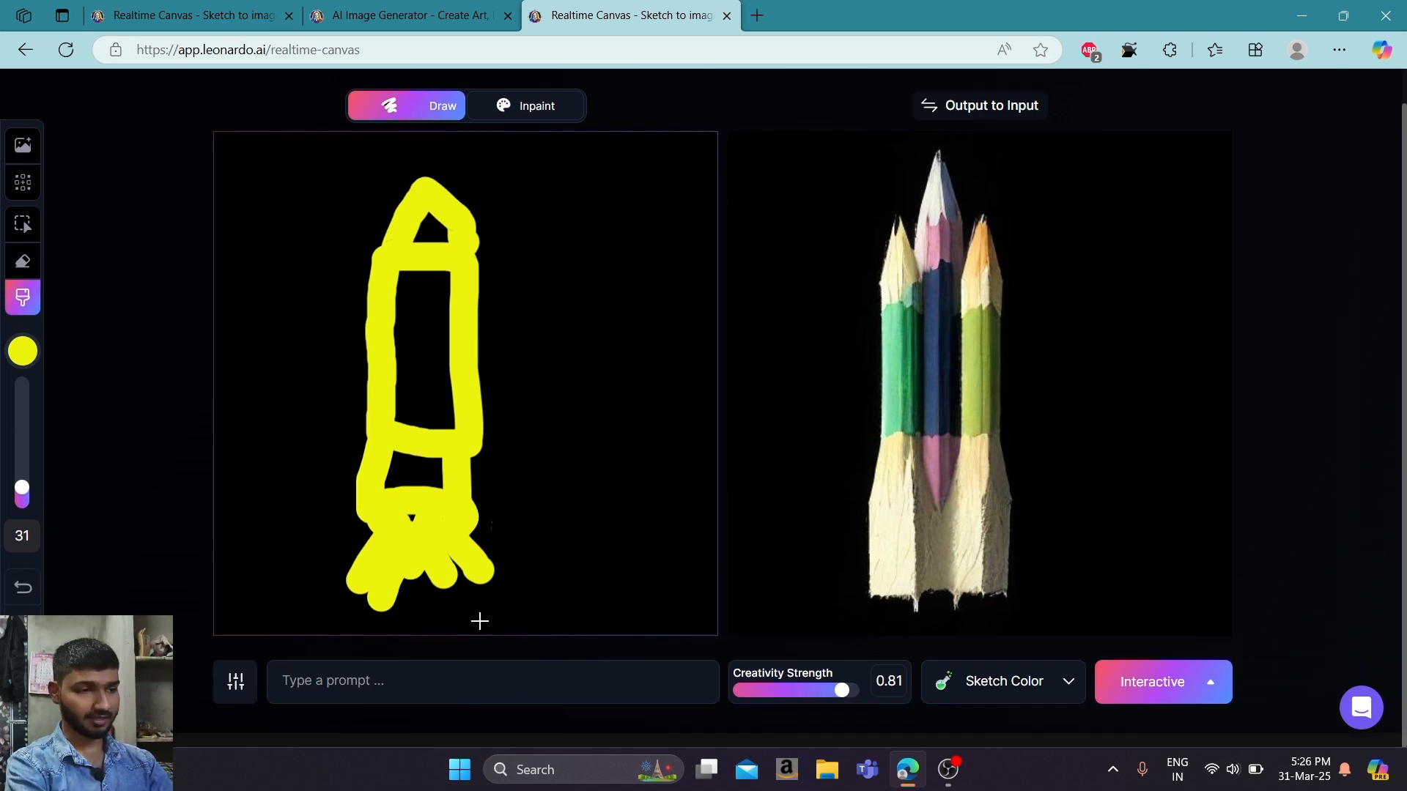
{"action": "left_click", "coordinate": [447, 696]}
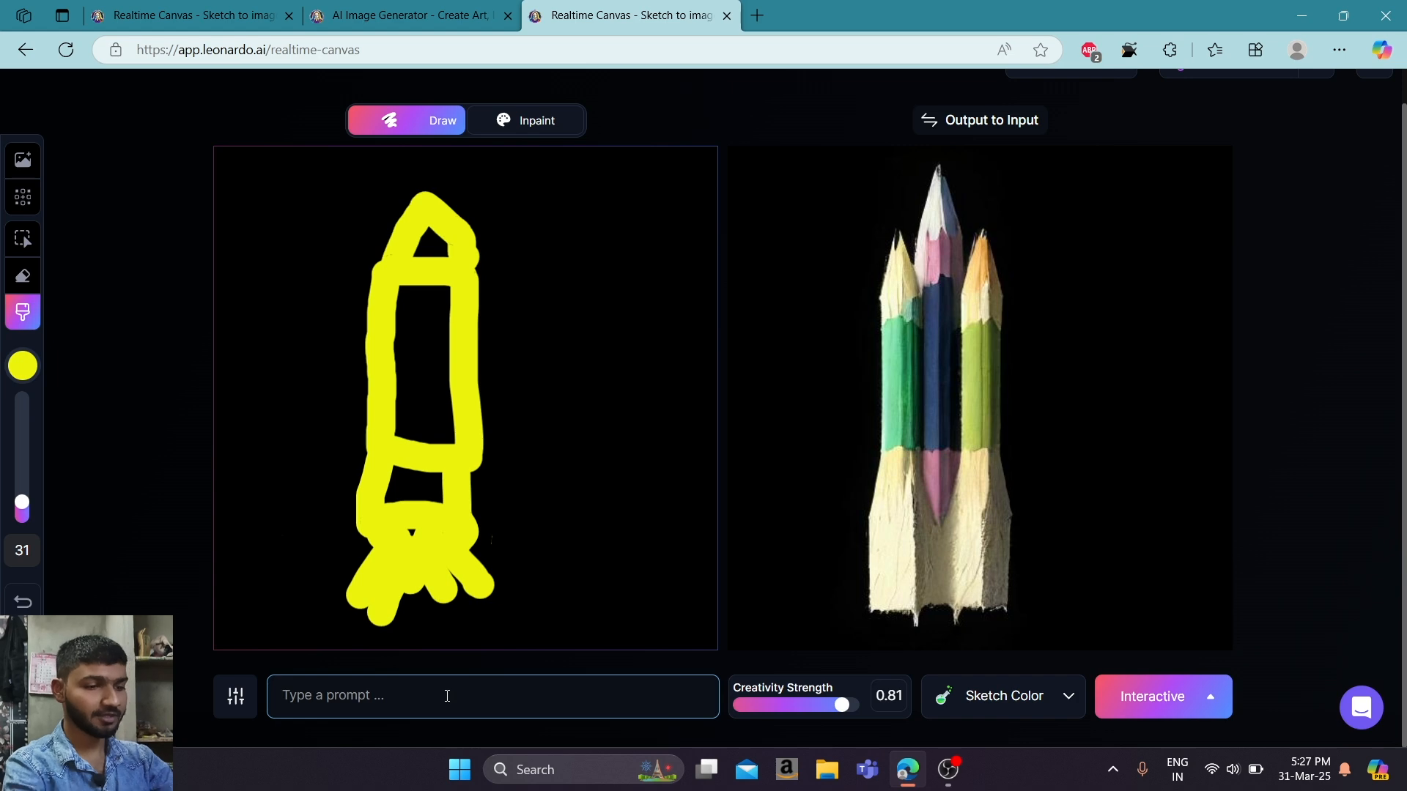
{"action": "type", "text": "a"}
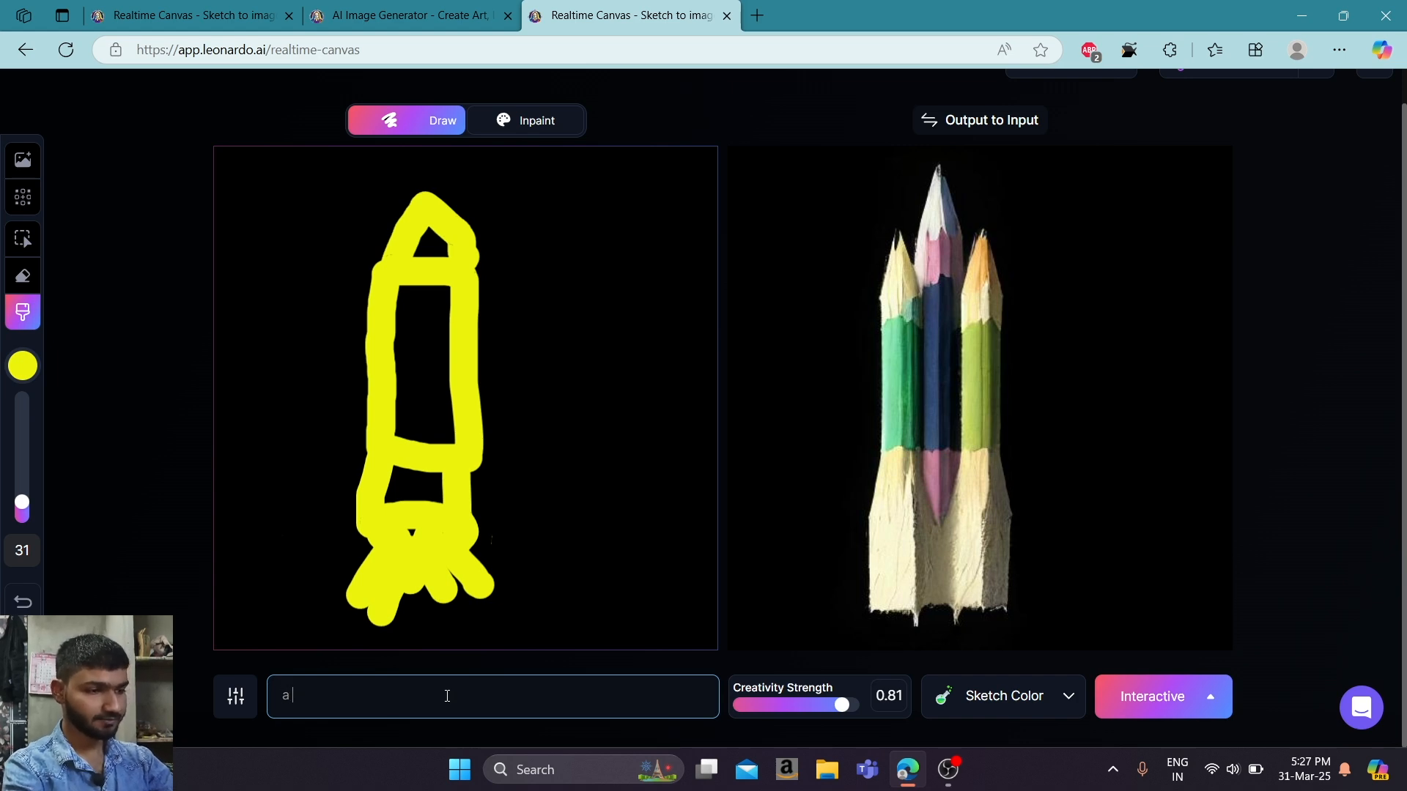
{"action": "type", "text": " rocket"}
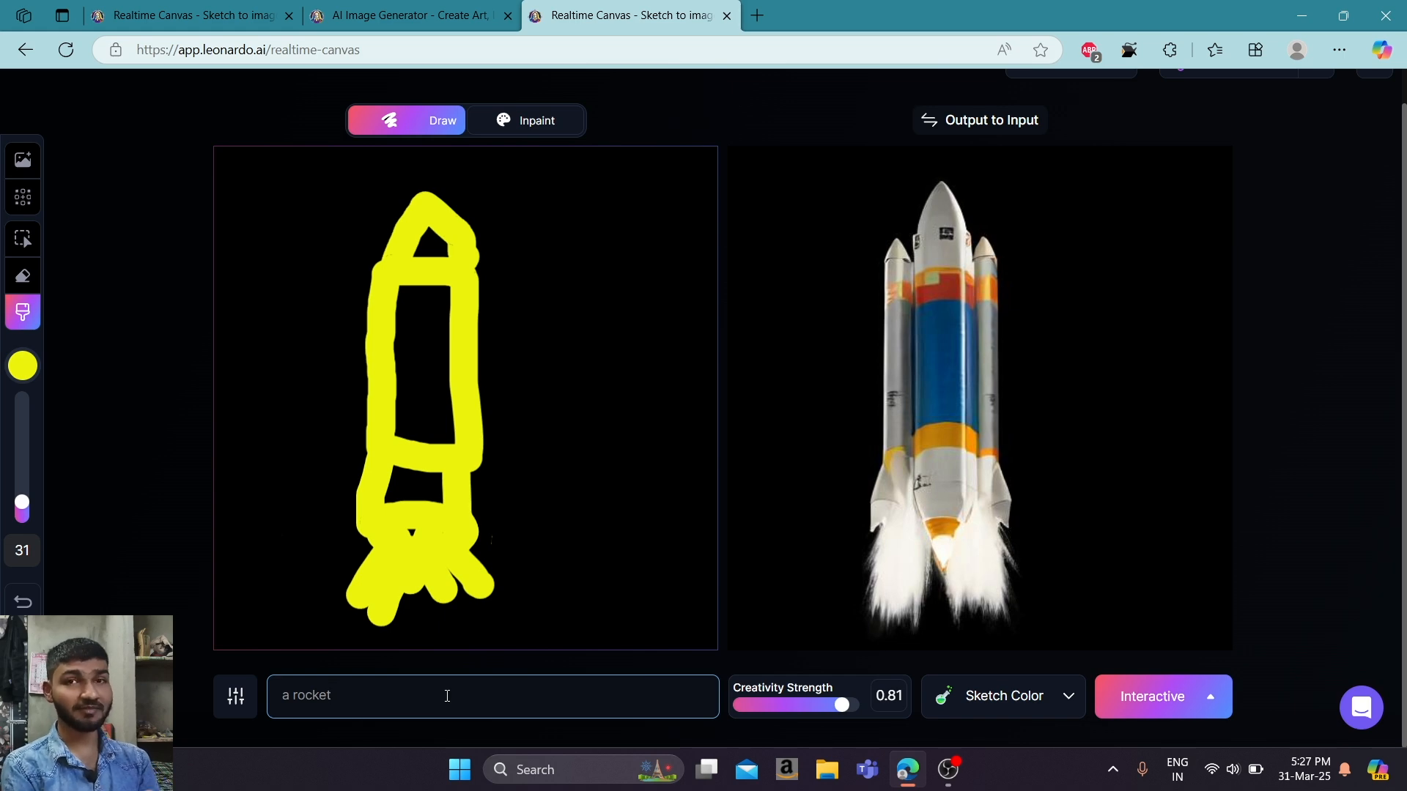
{"action": "type", "text": "landing on a moon"}
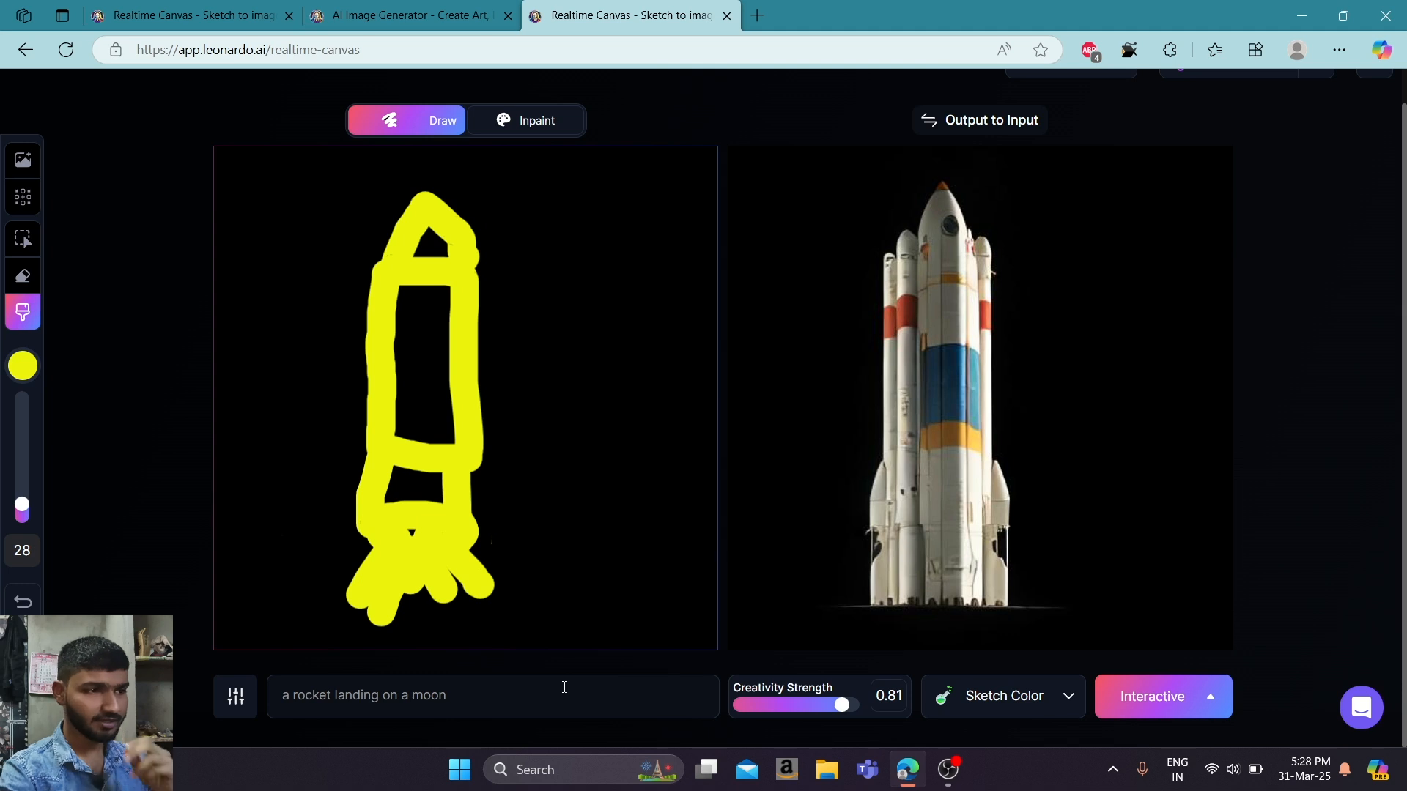
Erase the whole rocket sketch with the eraser at size 200.
{"action": "left_click", "coordinate": [23, 277]}
{"action": "left_click_drag", "start_coordinate": [19, 485], "coordinate": [22, 386]}
{"action": "left_click_drag", "start_coordinate": [421, 410], "coordinate": [432, 212]}
{"action": "mouse_move", "coordinate": [311, 547]}
{"action": "left_mouse_down"}
{"action": "mouse_move", "coordinate": [516, 554]}
{"action": "mouse_move", "coordinate": [427, 581]}
{"action": "left_mouse_up"}
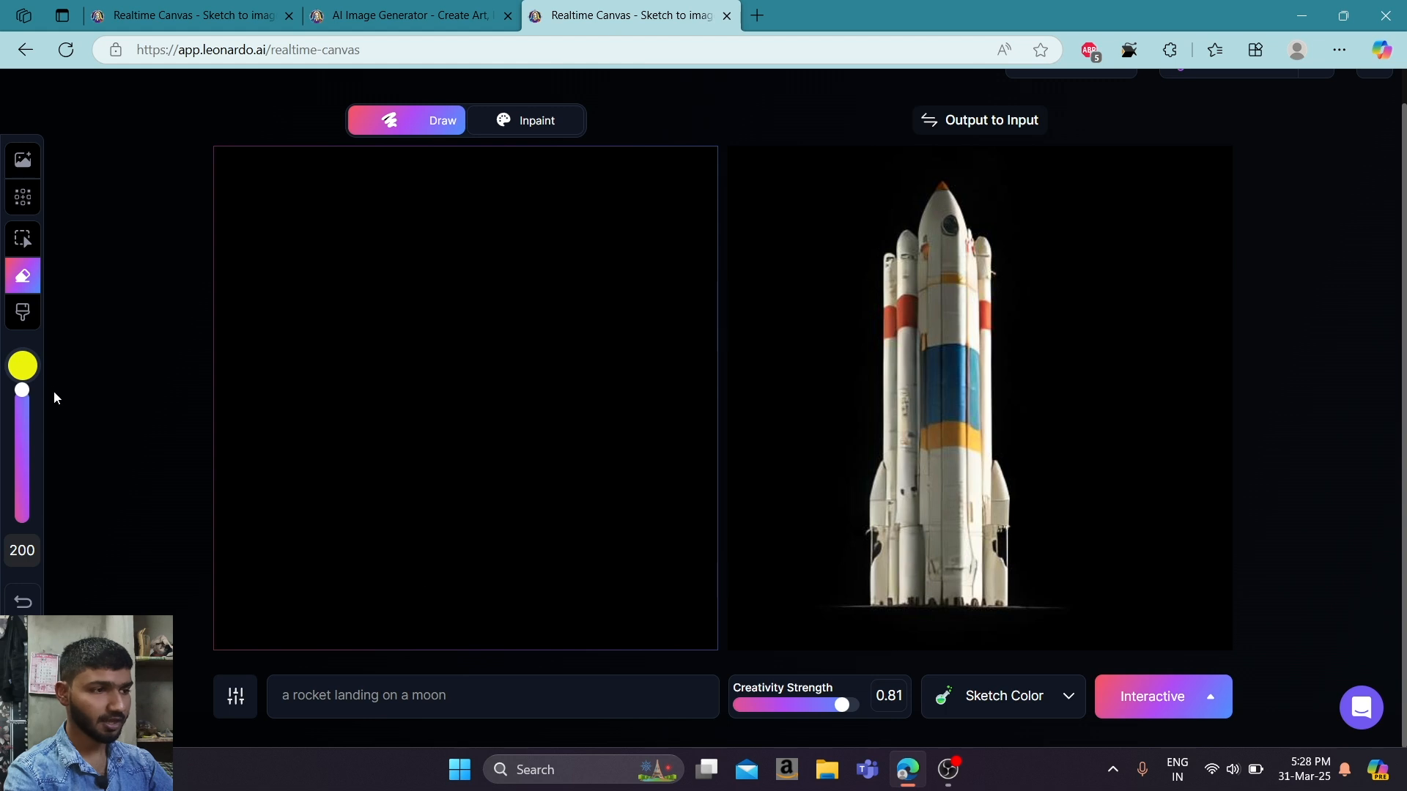
Paint a thick yellow hook shape in the canvas's upper-left corner with the brush at size 55.
{"action": "left_click_drag", "start_coordinate": [22, 389], "coordinate": [22, 486]}
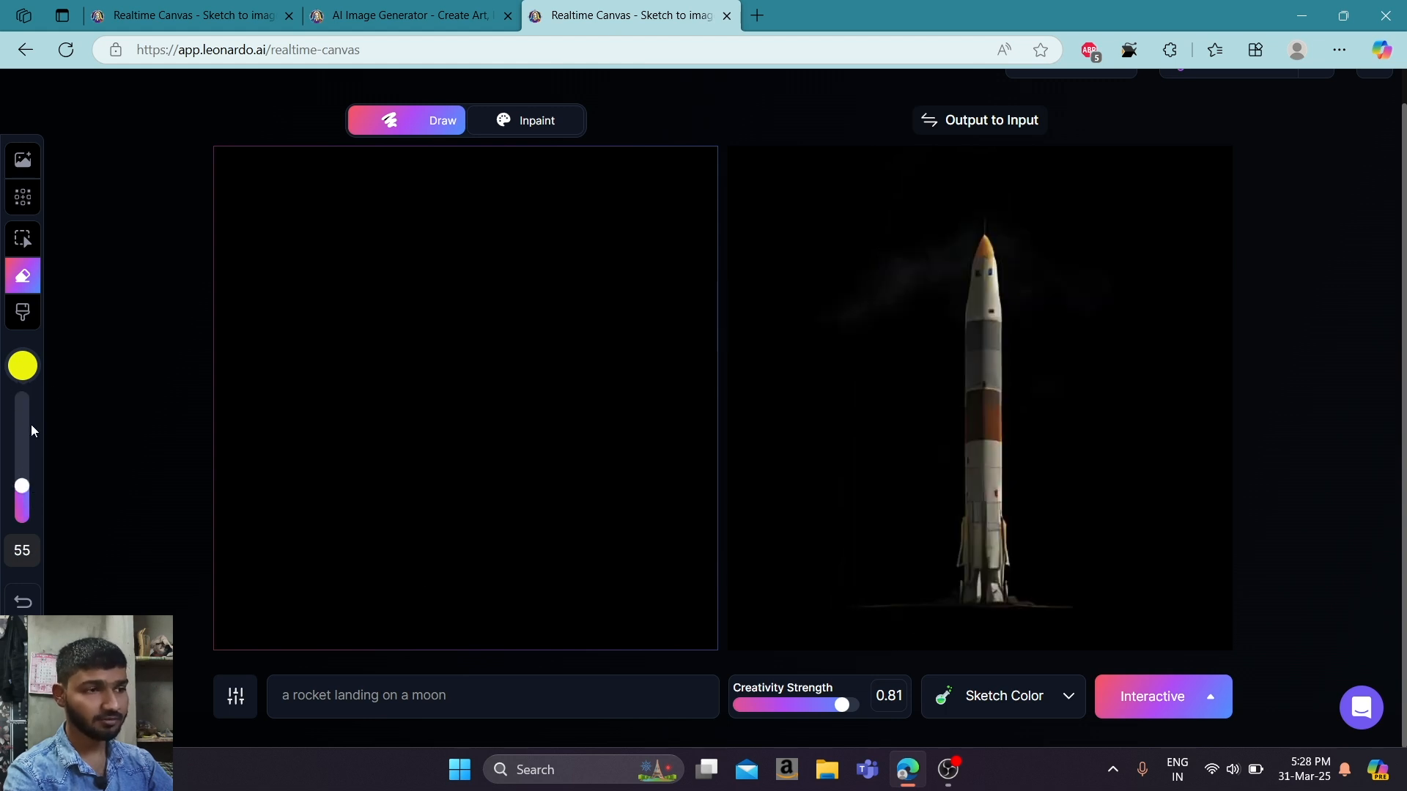
{"action": "left_click", "coordinate": [22, 313]}
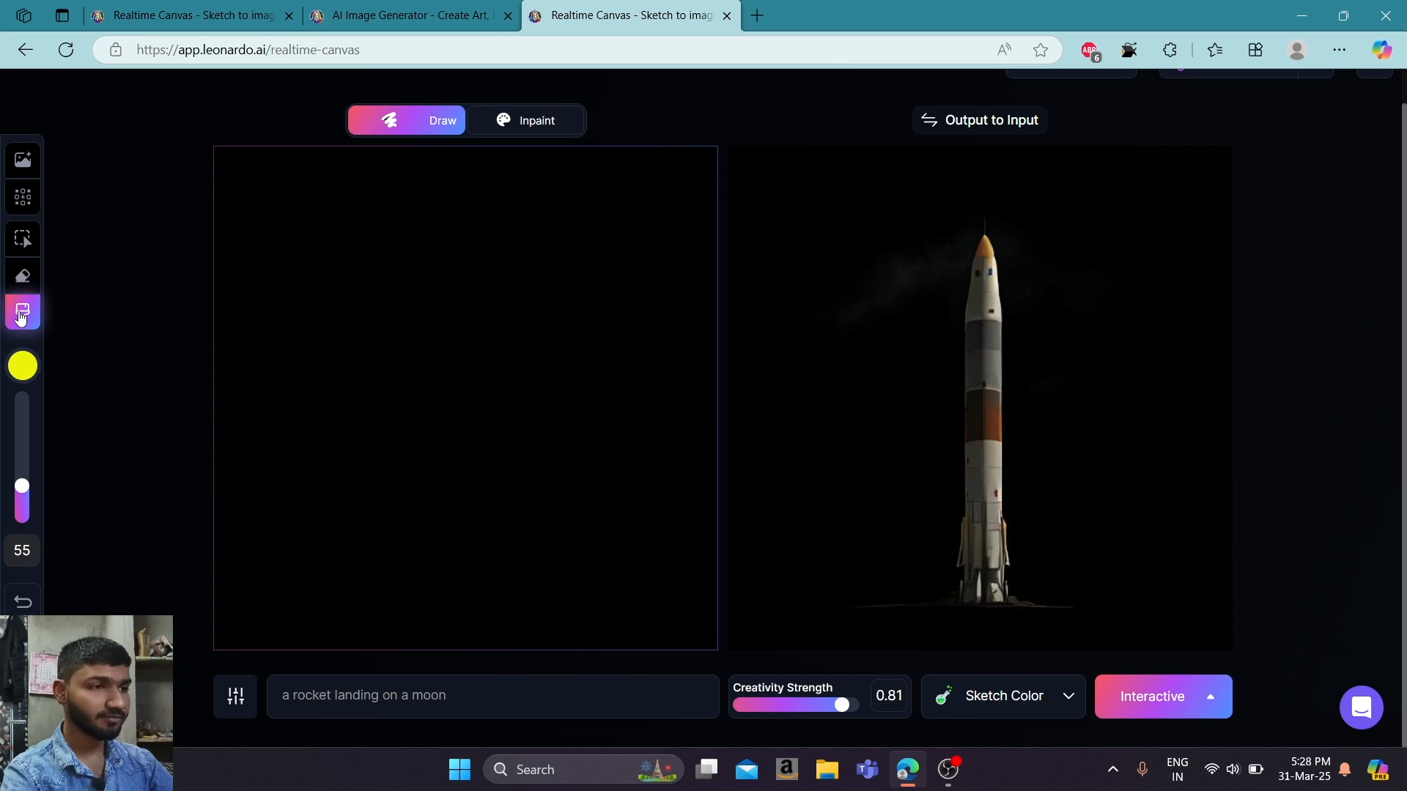
{"action": "mouse_move", "coordinate": [251, 182]}
{"action": "left_mouse_down"}
{"action": "mouse_move", "coordinate": [235, 213]}
{"action": "mouse_move", "coordinate": [248, 241]}
{"action": "mouse_move", "coordinate": [306, 229]}
{"action": "left_mouse_up"}
Erase the thick yellow shape from the canvas's upper-left corner.
{"action": "left_click_drag", "start_coordinate": [22, 488], "coordinate": [25, 516]}
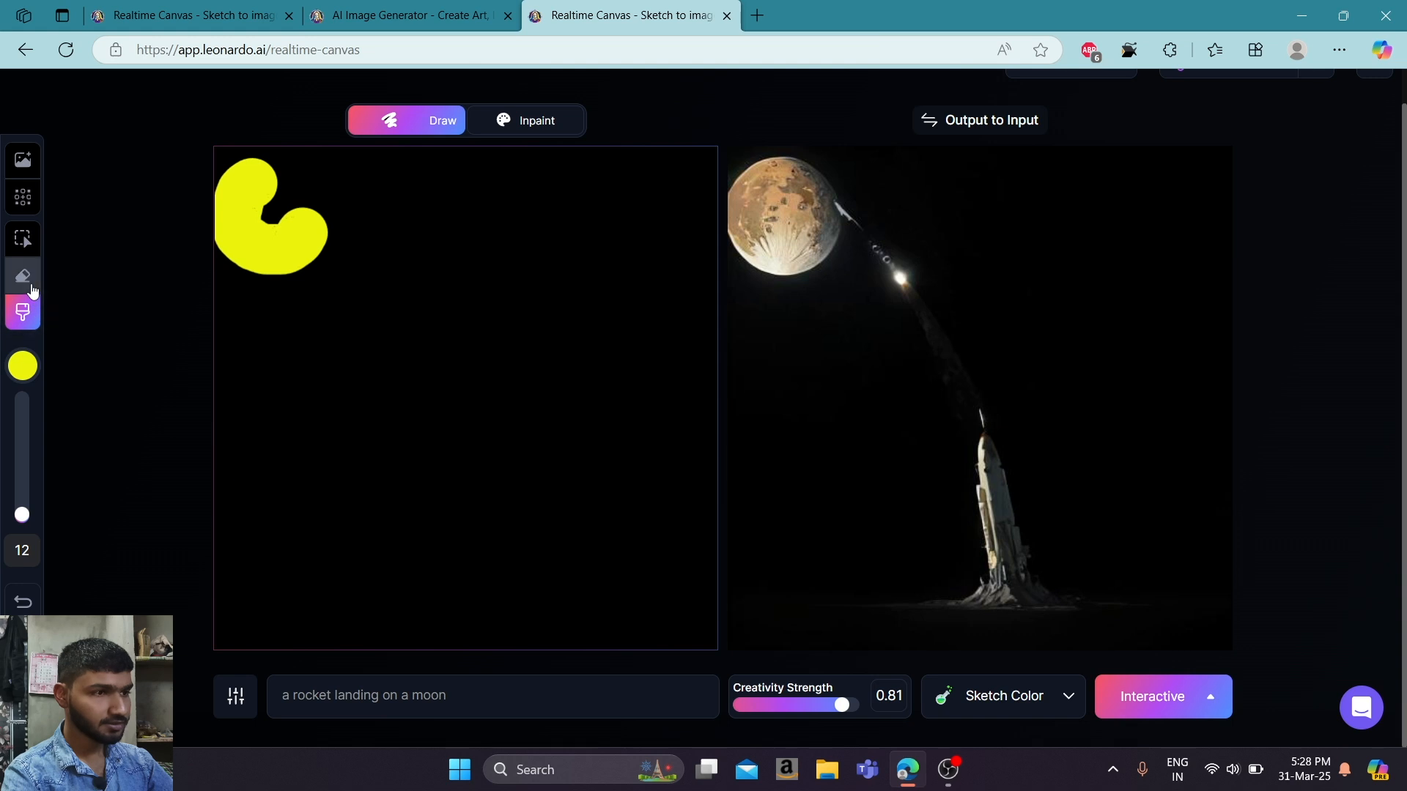
{"action": "left_click", "coordinate": [31, 285]}
{"action": "mouse_move", "coordinate": [274, 213]}
{"action": "left_mouse_down"}
{"action": "mouse_move", "coordinate": [288, 157]}
{"action": "mouse_move", "coordinate": [367, 78]}
{"action": "left_mouse_up"}
{"action": "left_click_drag", "start_coordinate": [22, 514], "coordinate": [22, 482]}
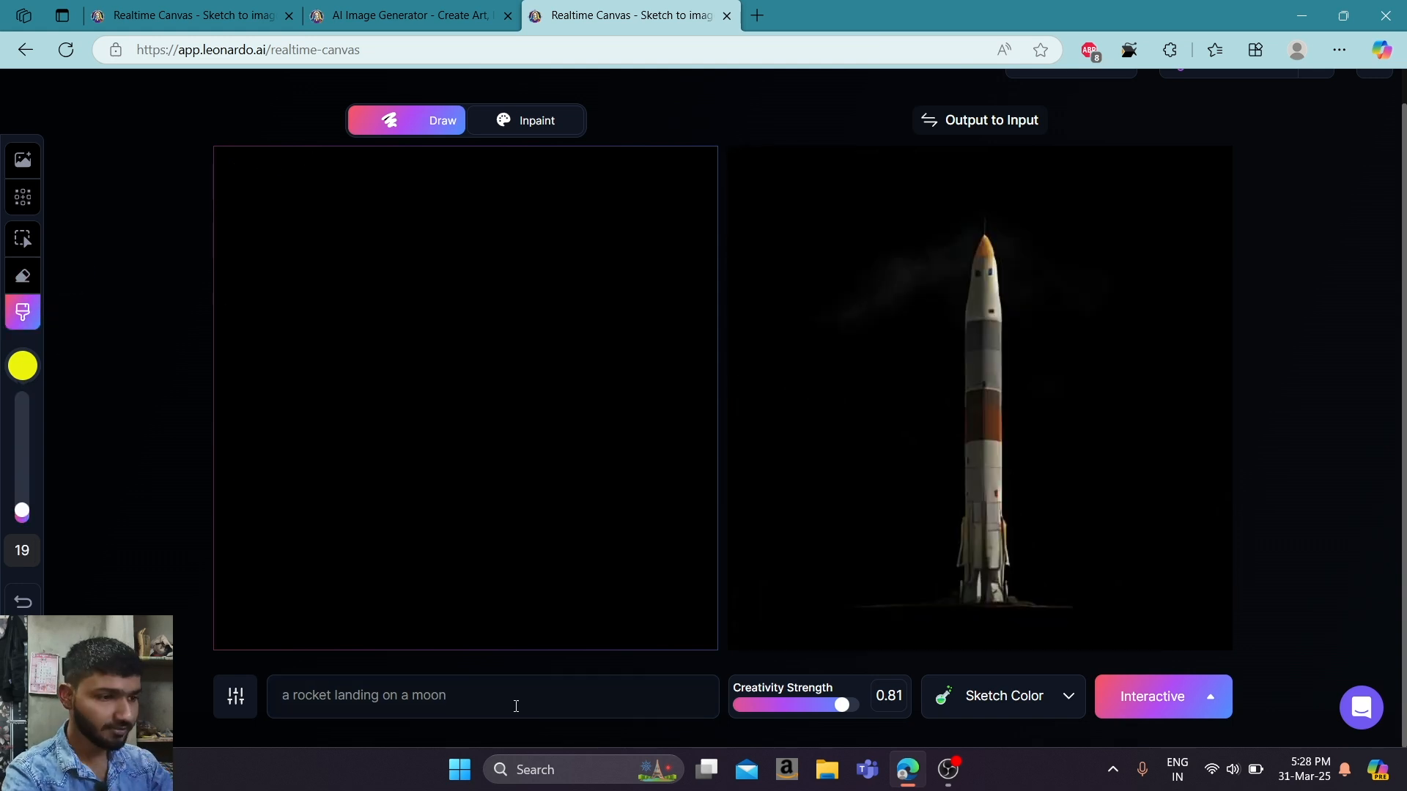
Draw a yellow circle in the canvas's upper-left corner and a six-armed star in its upper-right with brush size 19.
{"action": "mouse_move", "coordinate": [293, 164]}
{"action": "left_mouse_down"}
{"action": "mouse_move", "coordinate": [277, 258]}
{"action": "mouse_move", "coordinate": [295, 162]}
{"action": "left_mouse_up"}
{"action": "left_click_drag", "start_coordinate": [605, 188], "coordinate": [605, 252]}
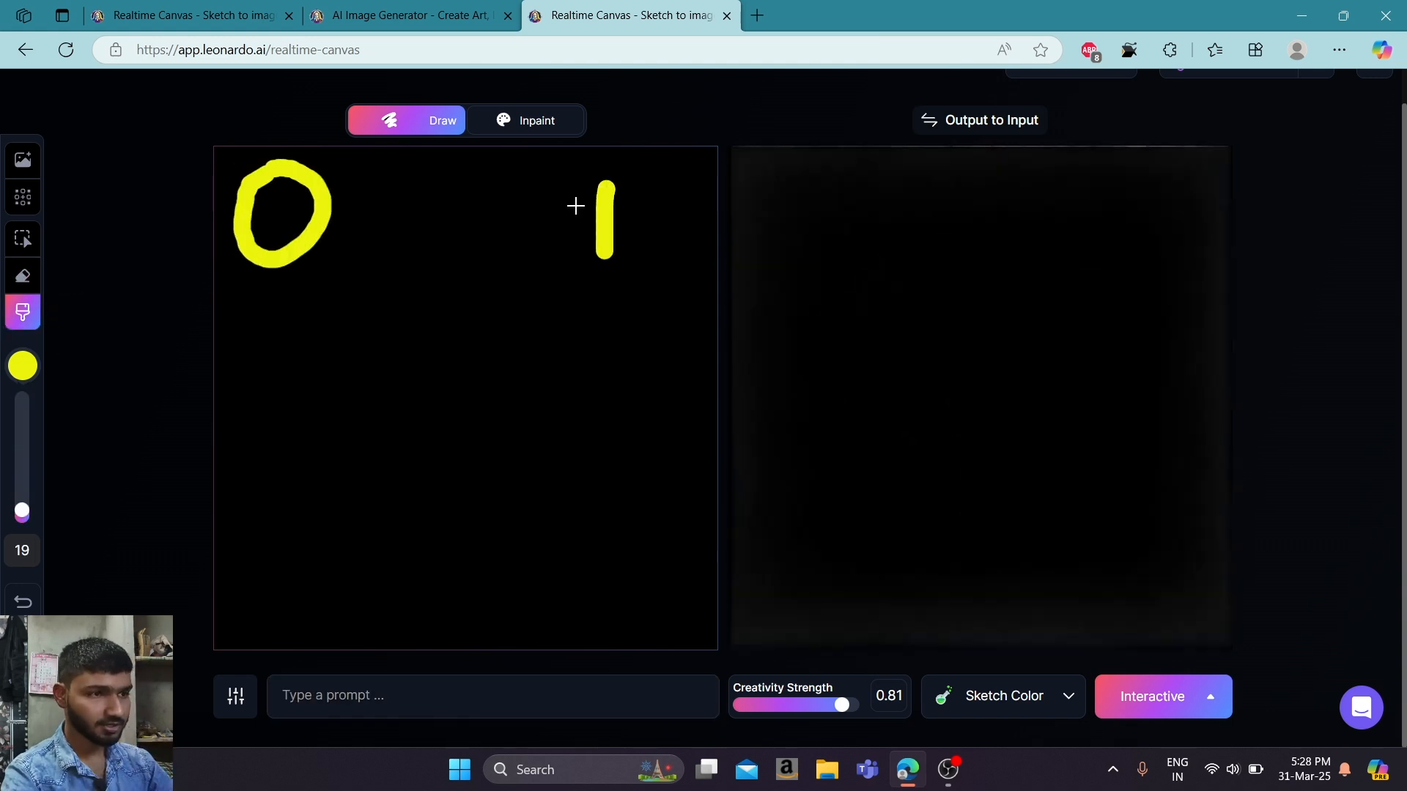
{"action": "mouse_move", "coordinate": [575, 206]}
{"action": "left_mouse_down"}
{"action": "mouse_move", "coordinate": [601, 223]}
{"action": "mouse_move", "coordinate": [581, 235]}
{"action": "mouse_move", "coordinate": [639, 199]}
{"action": "left_mouse_up"}
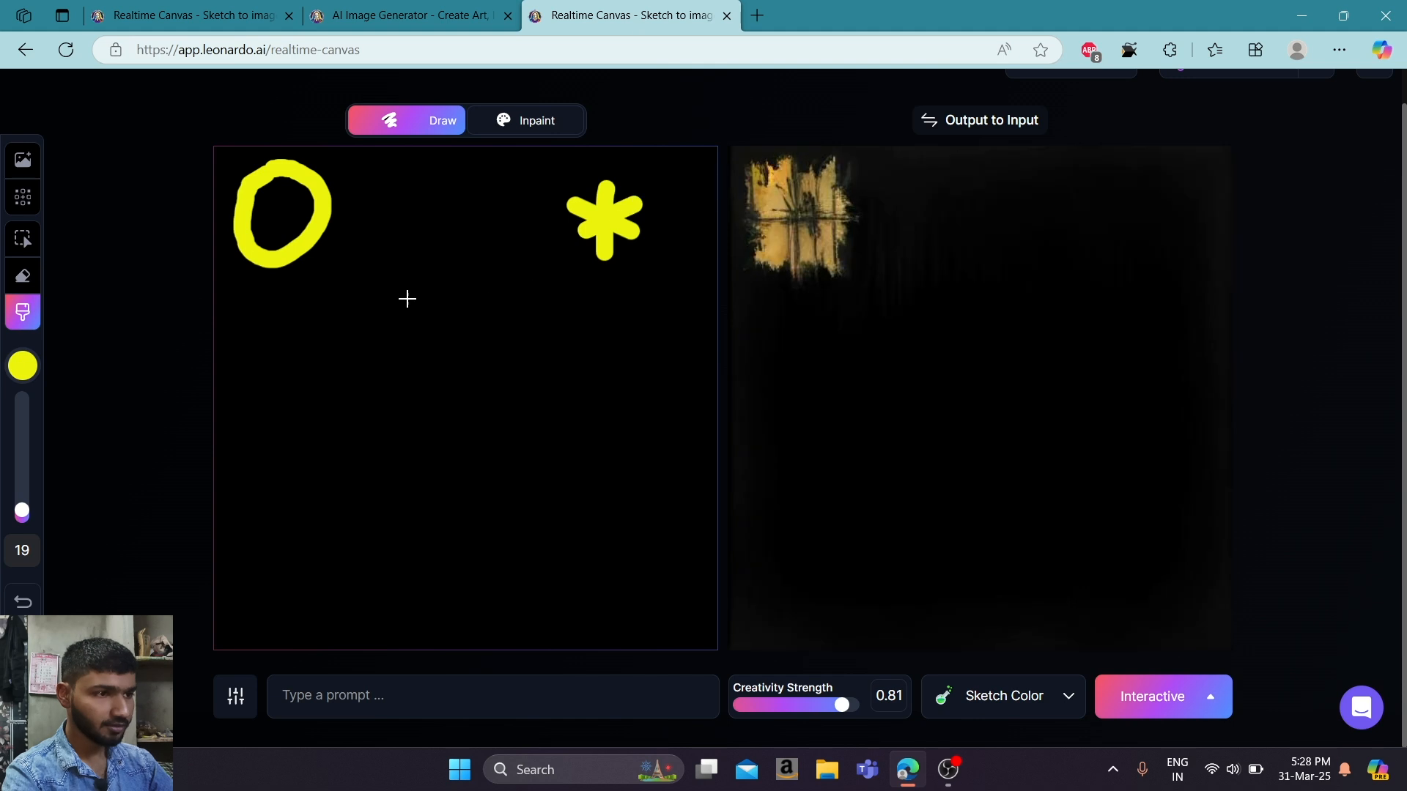
Draw a yellow rocket in the middle of the canvas with a pointed top, a flared body and two legs.
{"action": "mouse_move", "coordinate": [435, 224]}
{"action": "left_mouse_down"}
{"action": "mouse_move", "coordinate": [394, 271]}
{"action": "mouse_move", "coordinate": [470, 288]}
{"action": "mouse_move", "coordinate": [431, 224]}
{"action": "left_mouse_up"}
{"action": "mouse_move", "coordinate": [396, 277]}
{"action": "left_mouse_down"}
{"action": "mouse_move", "coordinate": [387, 355]}
{"action": "mouse_move", "coordinate": [484, 357]}
{"action": "mouse_move", "coordinate": [460, 253]}
{"action": "left_mouse_up"}
{"action": "left_click_drag", "start_coordinate": [416, 370], "coordinate": [407, 454]}
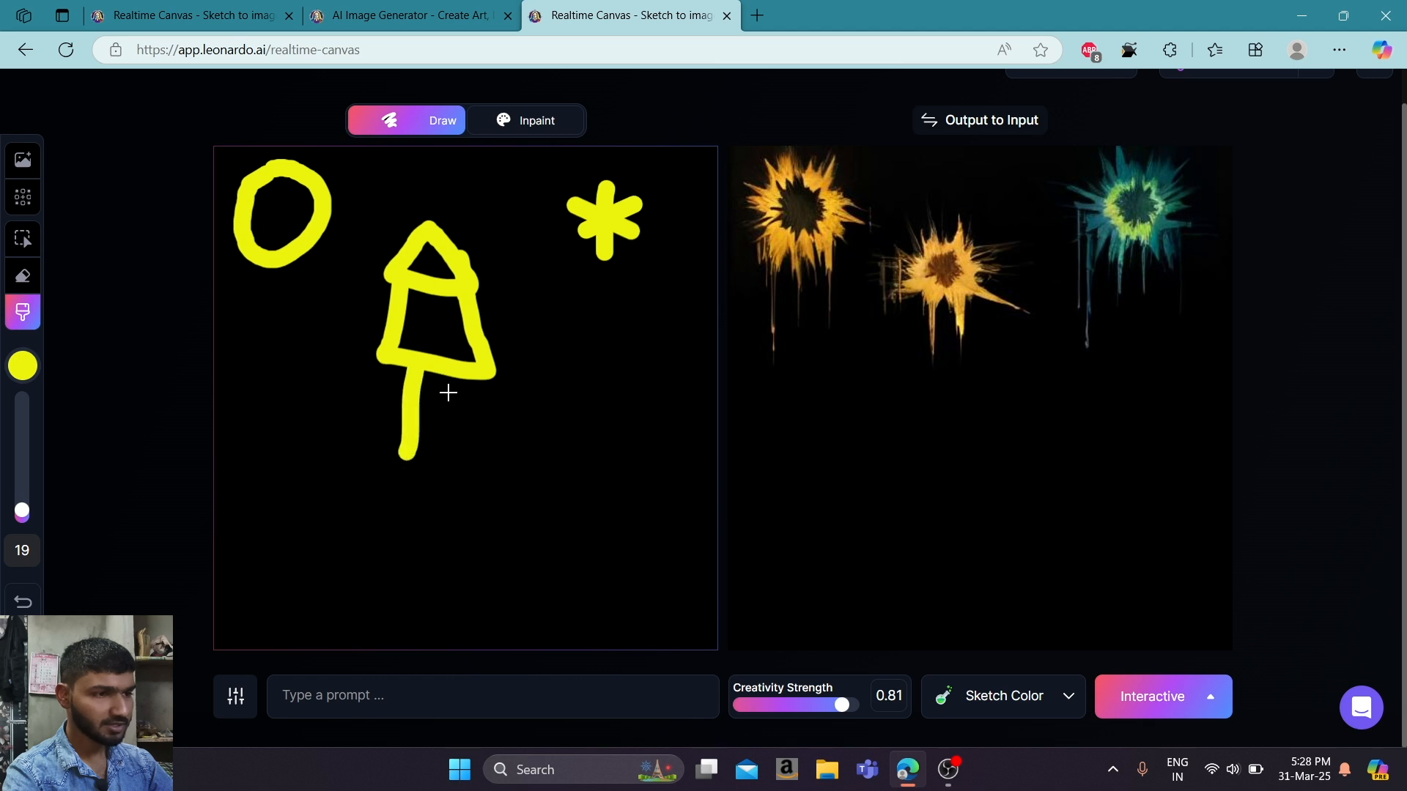
{"action": "left_click_drag", "start_coordinate": [452, 378], "coordinate": [455, 463]}
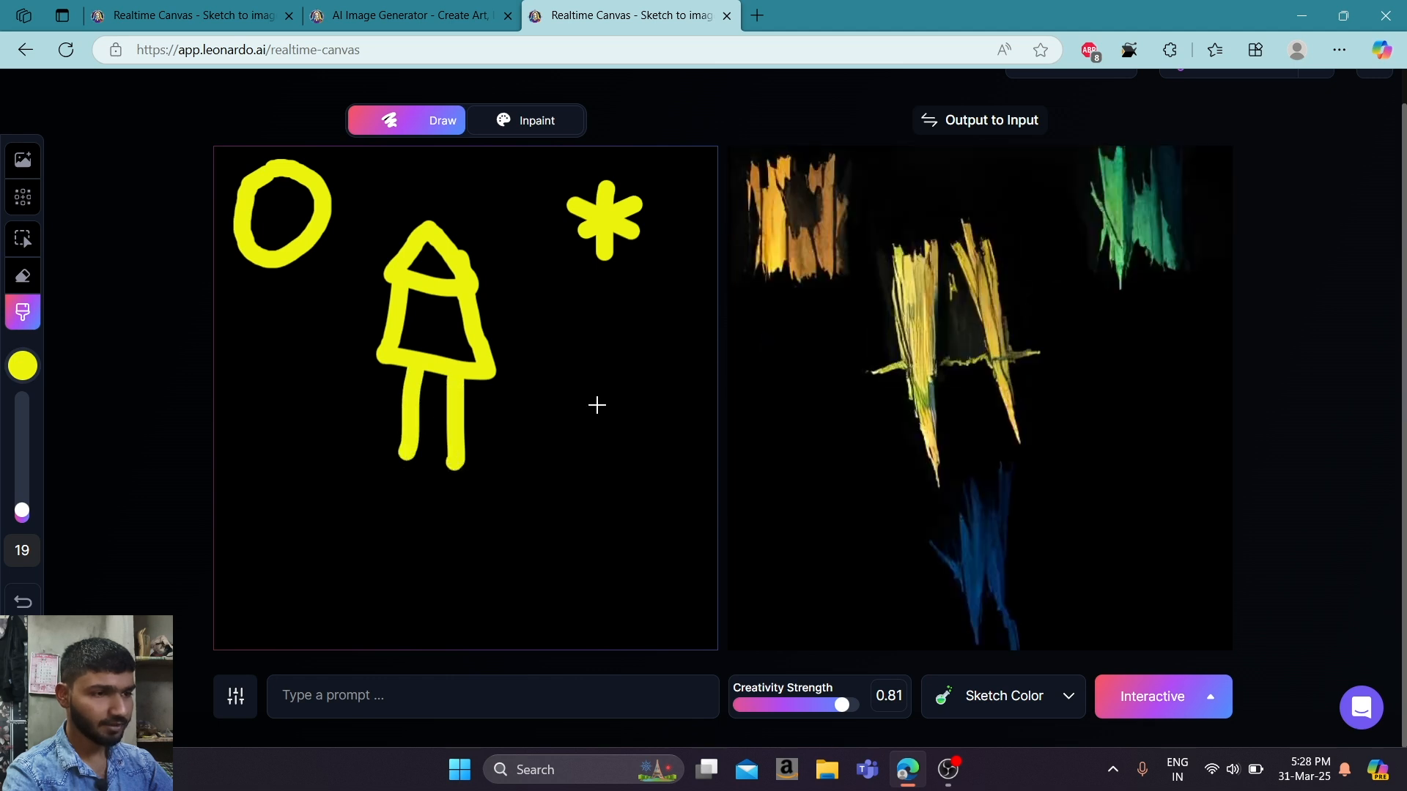
Draw a yellow pointed tree on each side of the central figure and two wavy ground lines below.
{"action": "mouse_move", "coordinate": [606, 401]}
{"action": "left_mouse_down"}
{"action": "mouse_move", "coordinate": [575, 423]}
{"action": "mouse_move", "coordinate": [630, 427]}
{"action": "mouse_move", "coordinate": [600, 405]}
{"action": "mouse_move", "coordinate": [598, 374]}
{"action": "mouse_move", "coordinate": [628, 365]}
{"action": "mouse_move", "coordinate": [575, 521]}
{"action": "left_mouse_up"}
{"action": "mouse_move", "coordinate": [260, 352]}
{"action": "left_mouse_down"}
{"action": "mouse_move", "coordinate": [292, 309]}
{"action": "mouse_move", "coordinate": [307, 367]}
{"action": "mouse_move", "coordinate": [242, 379]}
{"action": "mouse_move", "coordinate": [271, 353]}
{"action": "mouse_move", "coordinate": [268, 471]}
{"action": "left_mouse_up"}
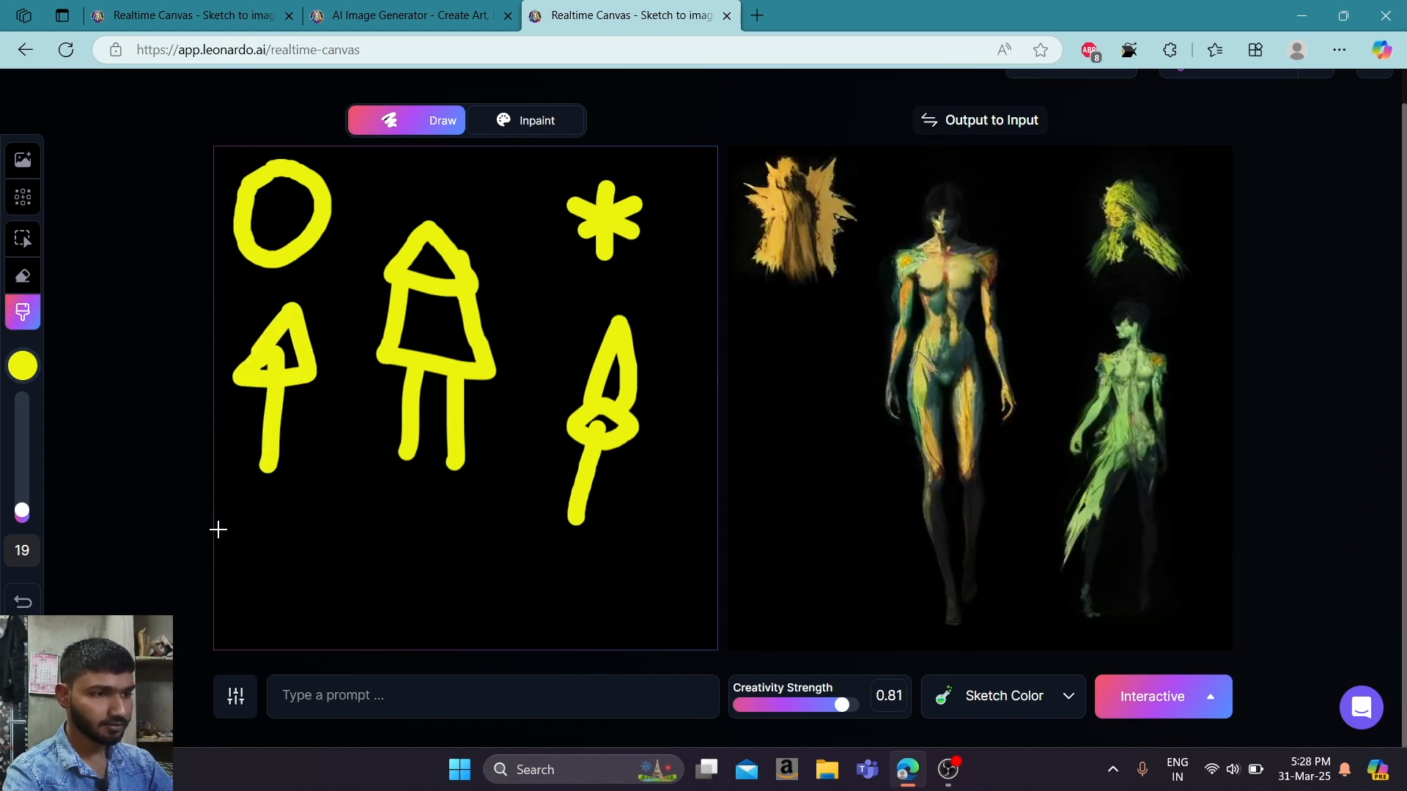
{"action": "mouse_move", "coordinate": [224, 527]}
{"action": "left_mouse_down"}
{"action": "mouse_move", "coordinate": [277, 499]}
{"action": "mouse_move", "coordinate": [617, 494]}
{"action": "left_mouse_up"}
{"action": "mouse_move", "coordinate": [295, 607]}
{"action": "left_mouse_down"}
{"action": "mouse_move", "coordinate": [487, 585]}
{"action": "mouse_move", "coordinate": [565, 597]}
{"action": "left_mouse_up"}
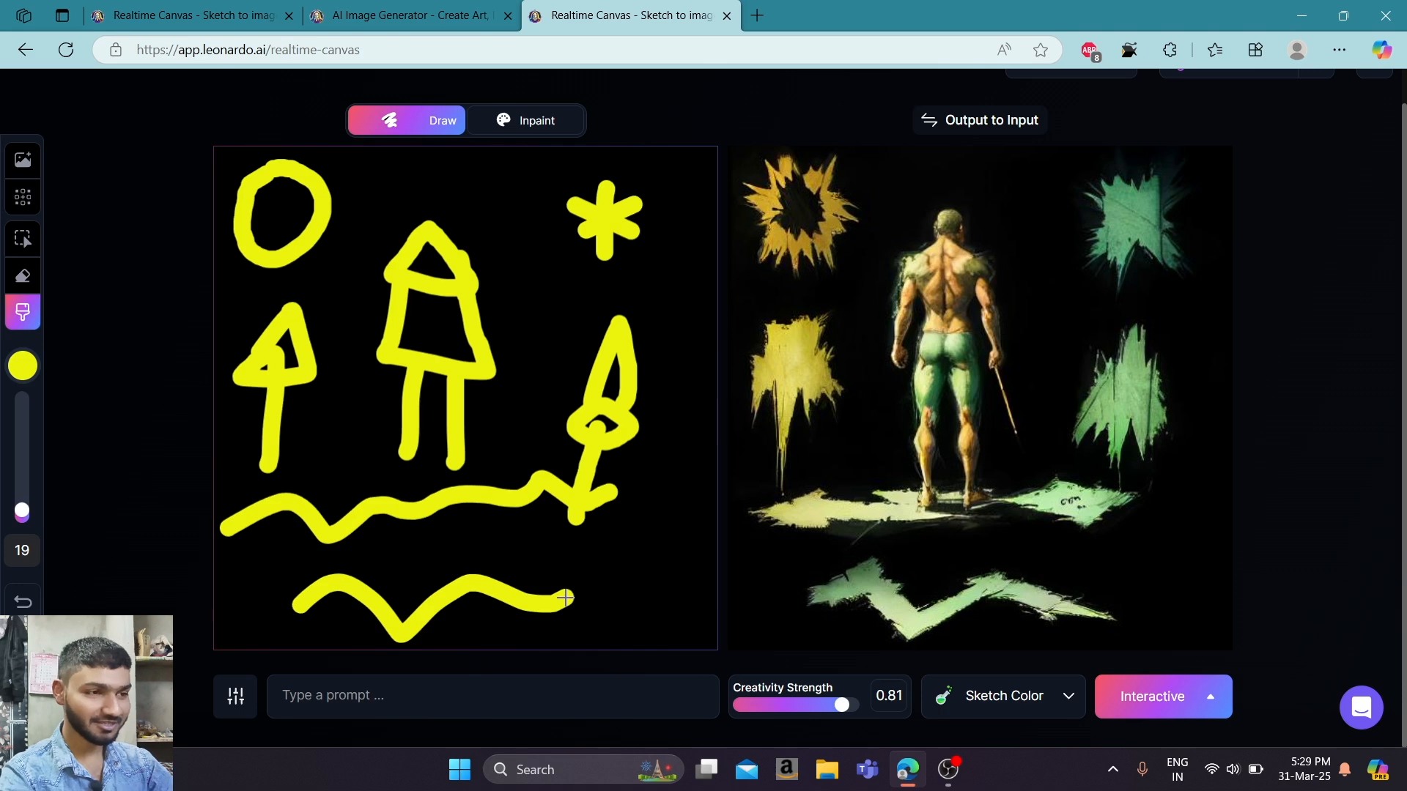
Describe the new sketch with the prompt "a rocket landing on a moon".
{"action": "left_click", "coordinate": [373, 697]}
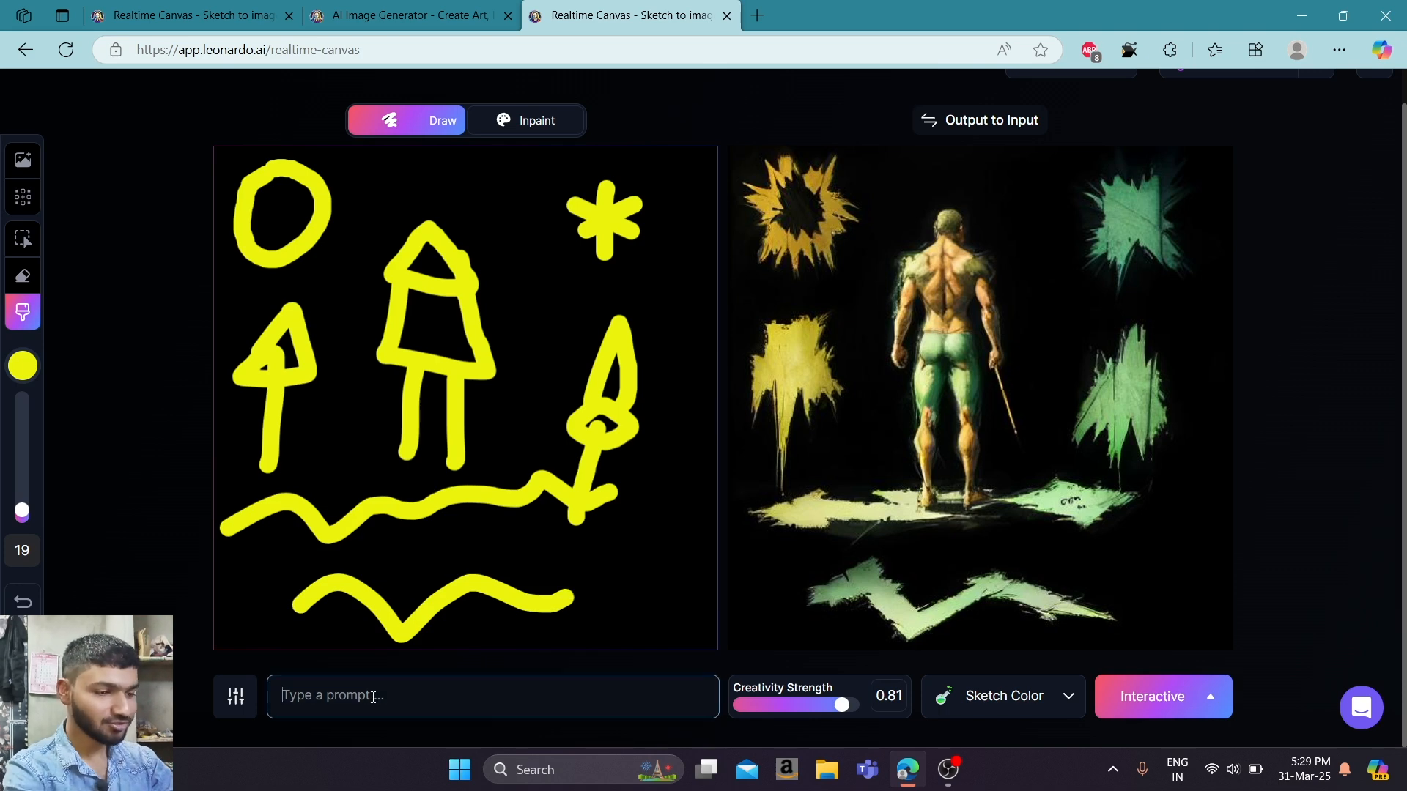
{"action": "type", "text": "a rocket landing on a moon"}
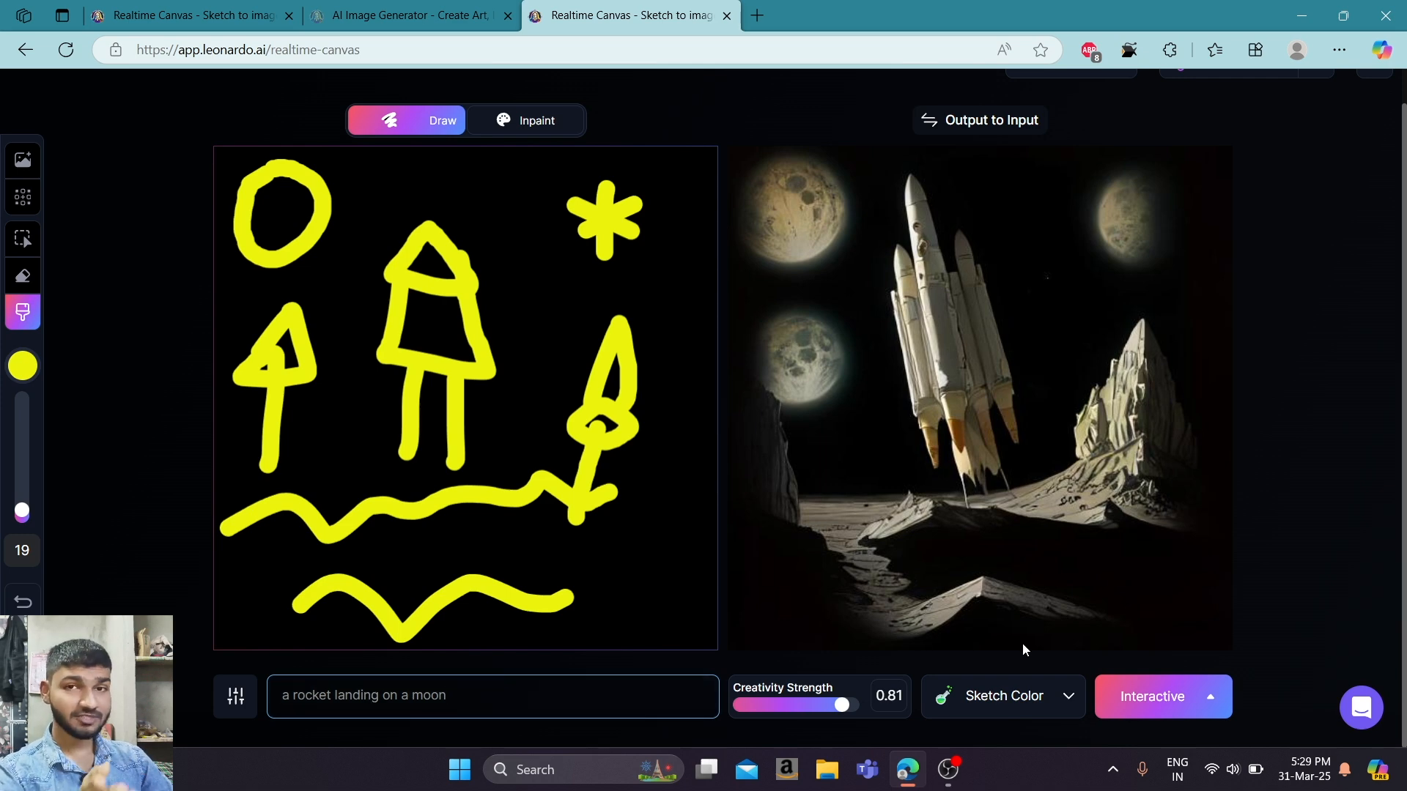
Try the Painting style and the Dynamic style on the generated image.
{"action": "left_click", "coordinate": [1036, 699]}
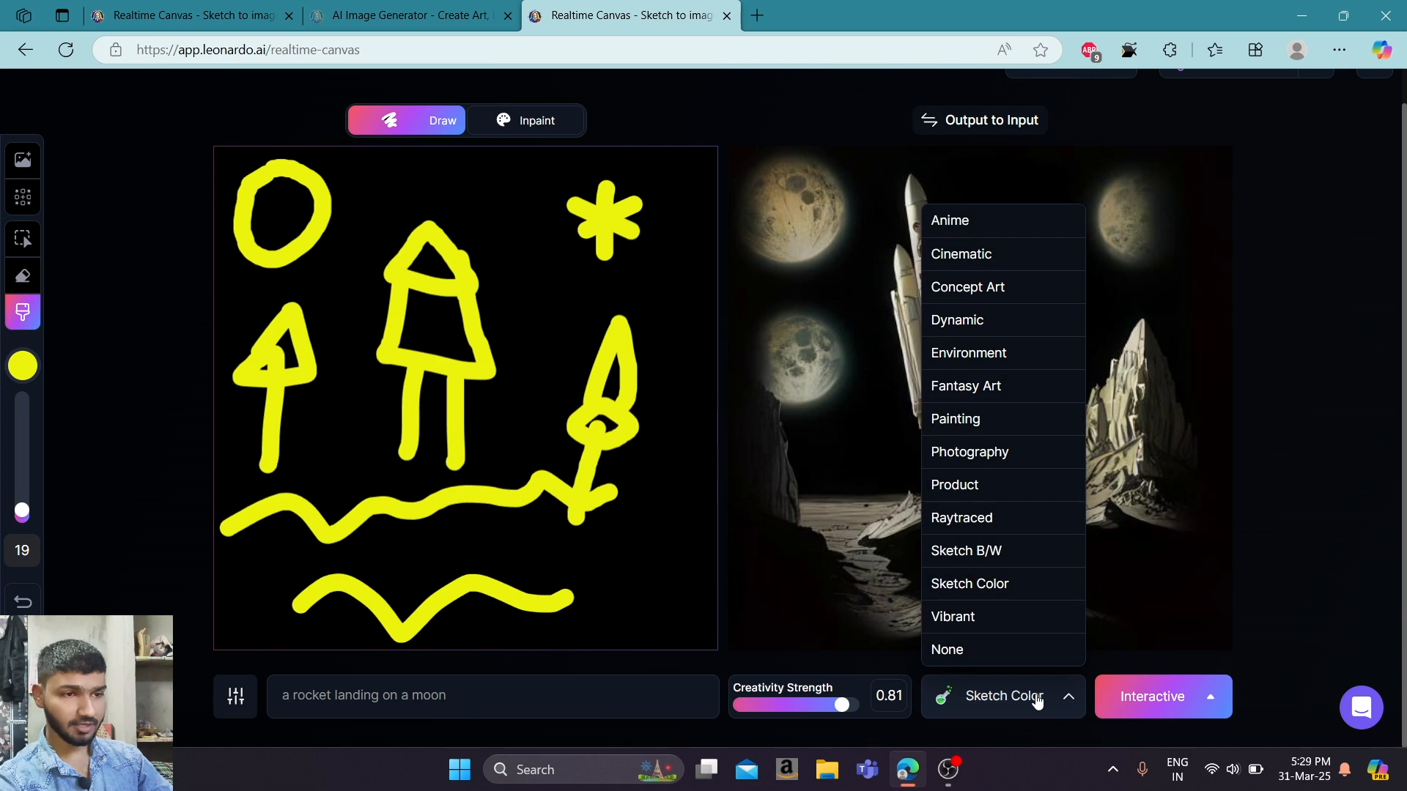
{"action": "scroll", "coordinate": [1008, 398], "scroll_direction": "down", "scroll_amount": 1}
{"action": "scroll", "coordinate": [1009, 396], "scroll_direction": "up", "scroll_amount": 2}
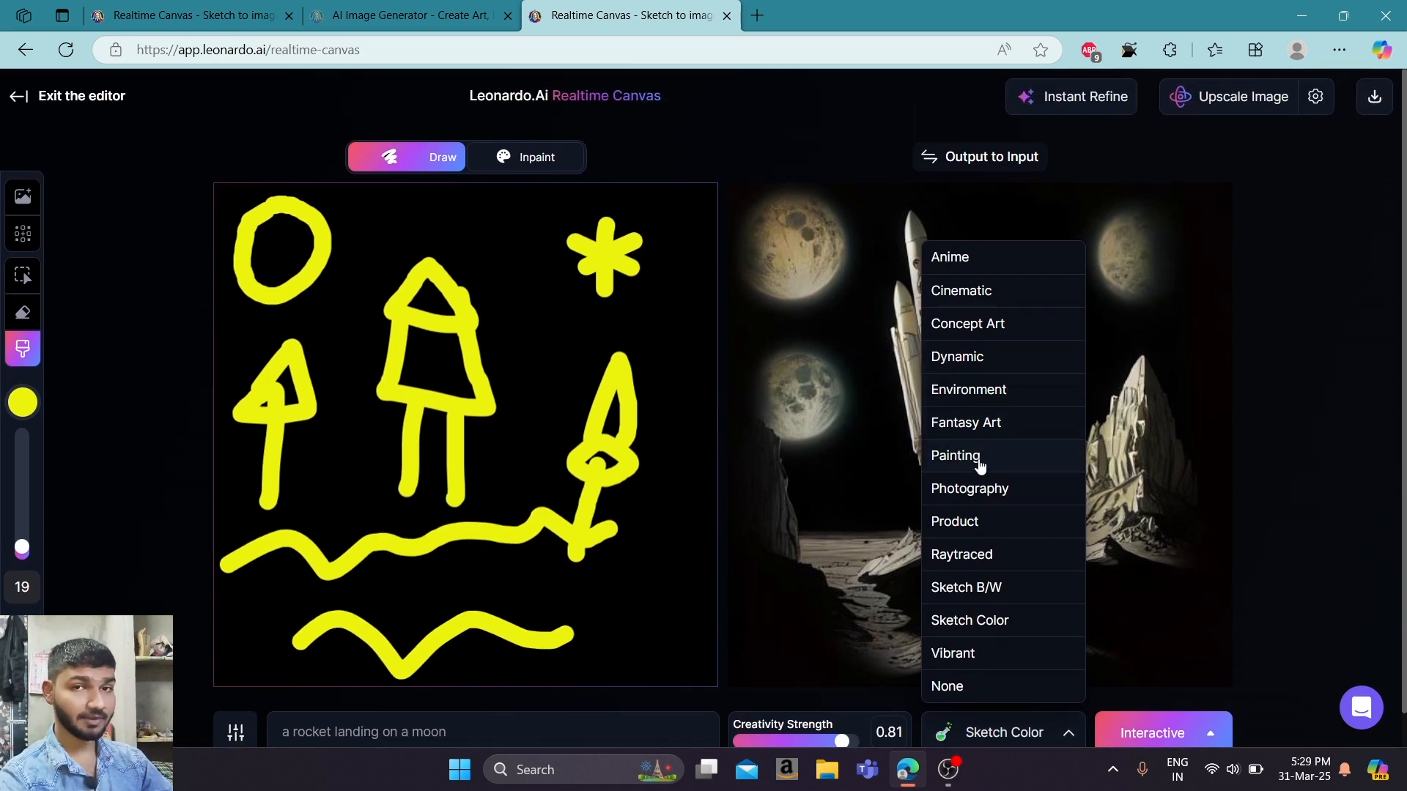
{"action": "left_click", "coordinate": [978, 460]}
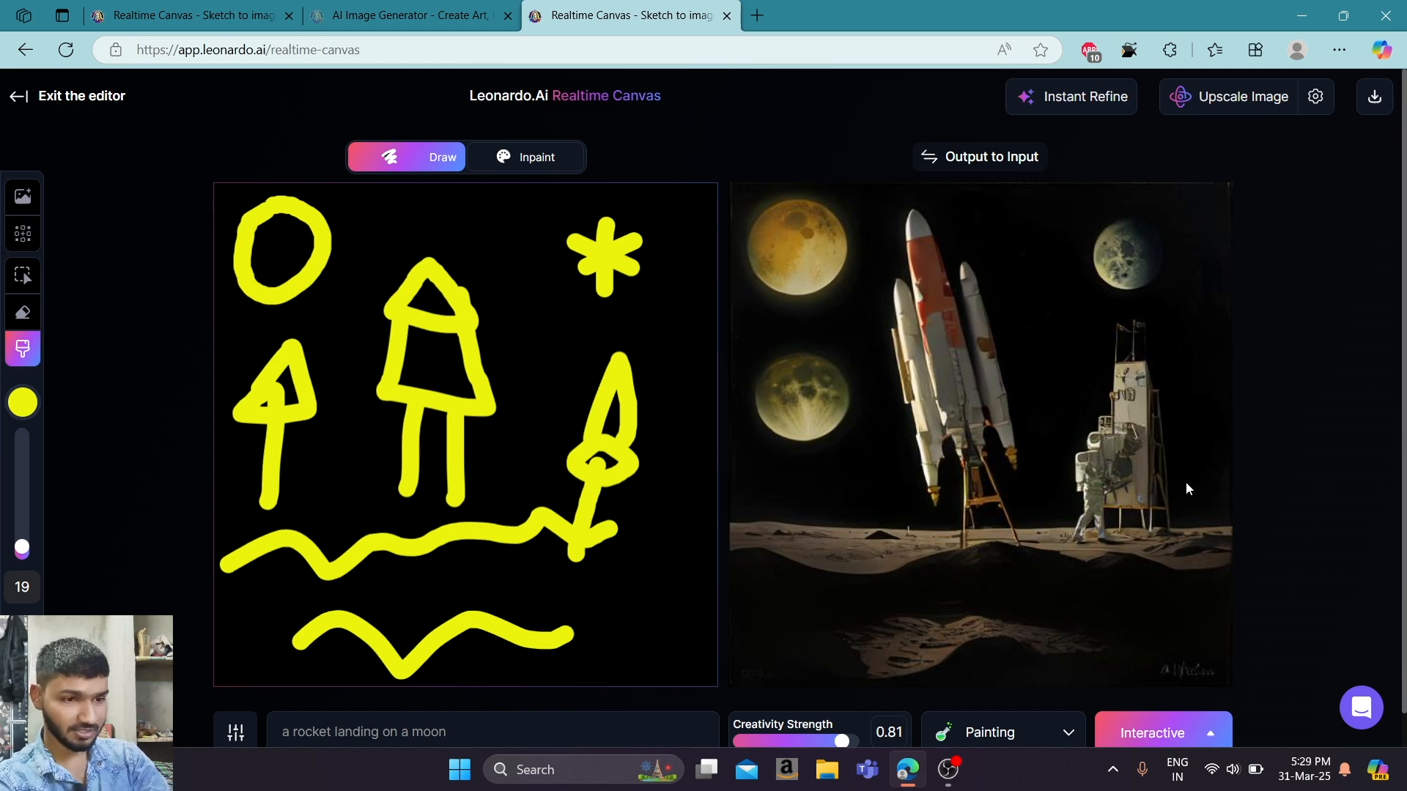
{"action": "left_click", "coordinate": [1015, 730]}
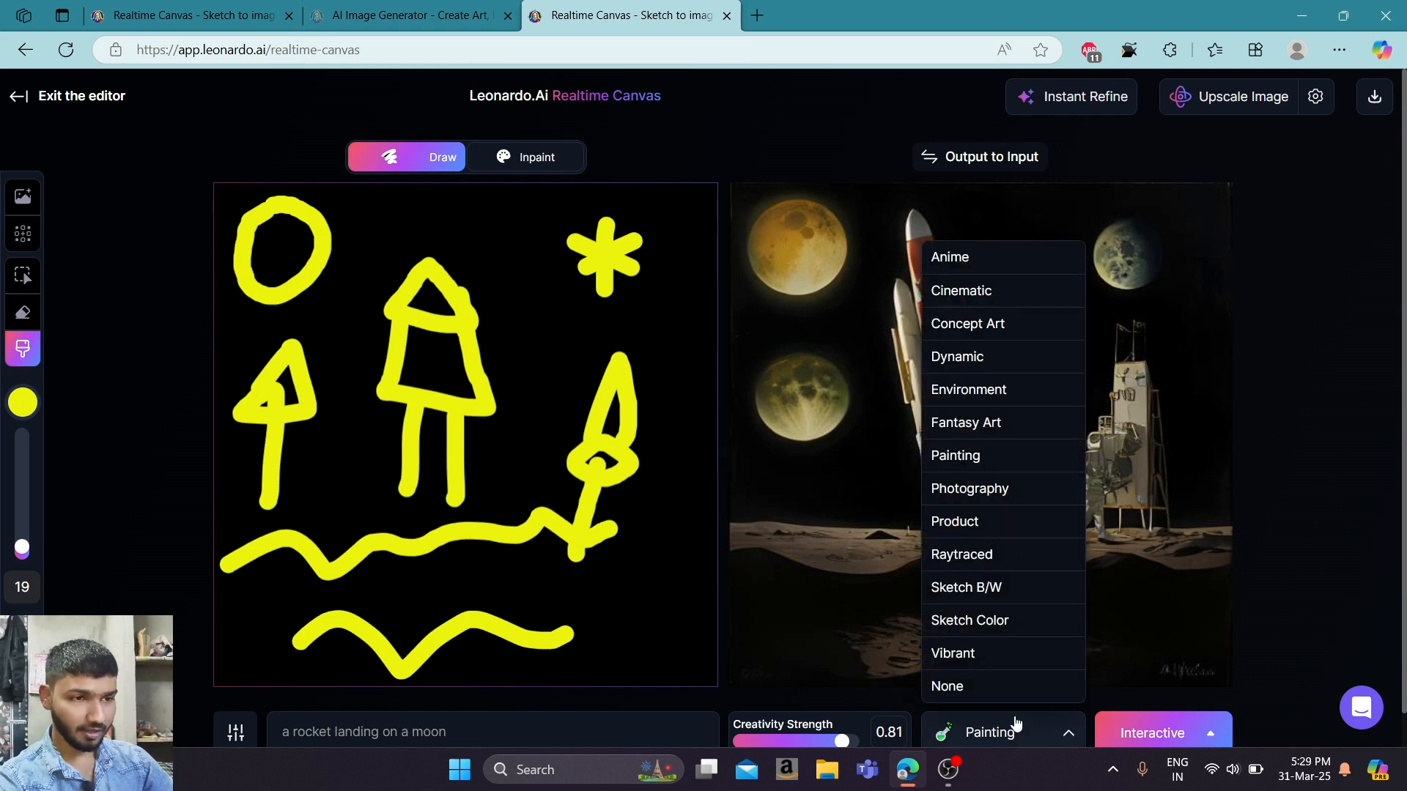
{"action": "left_click", "coordinate": [982, 356]}
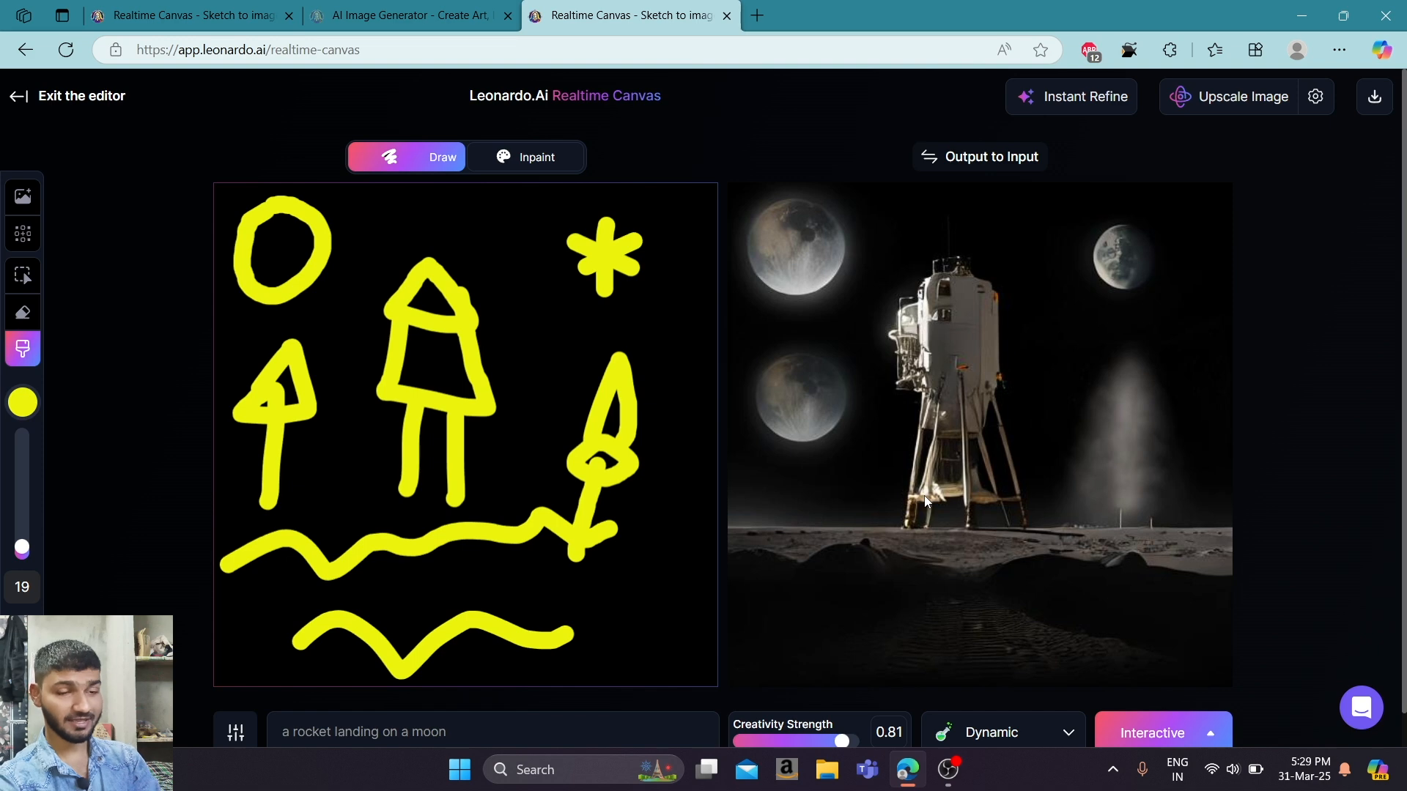
Set the image style to Fantasy Art.
{"action": "left_click", "coordinate": [993, 732]}
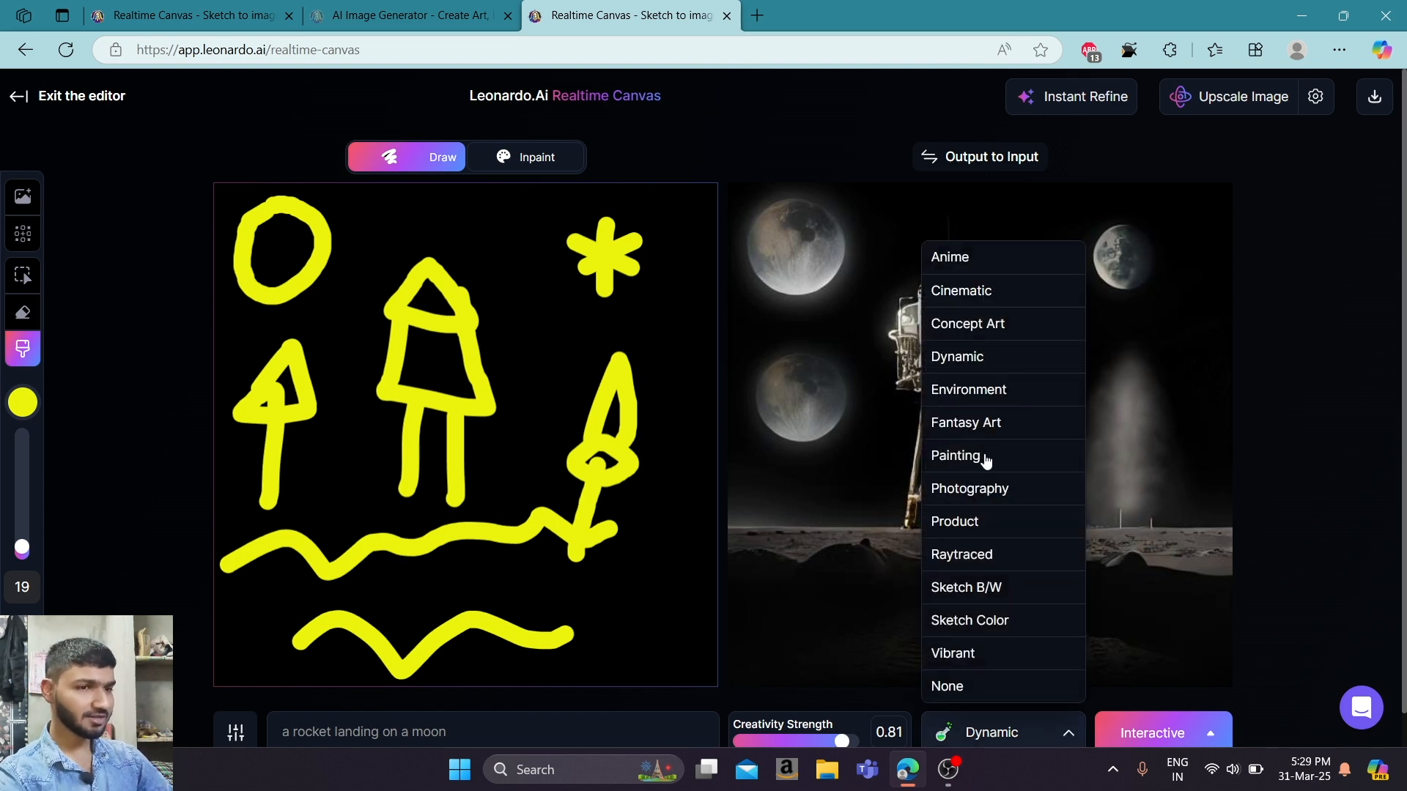
{"action": "scroll", "coordinate": [987, 459], "scroll_direction": "down", "scroll_amount": 1}
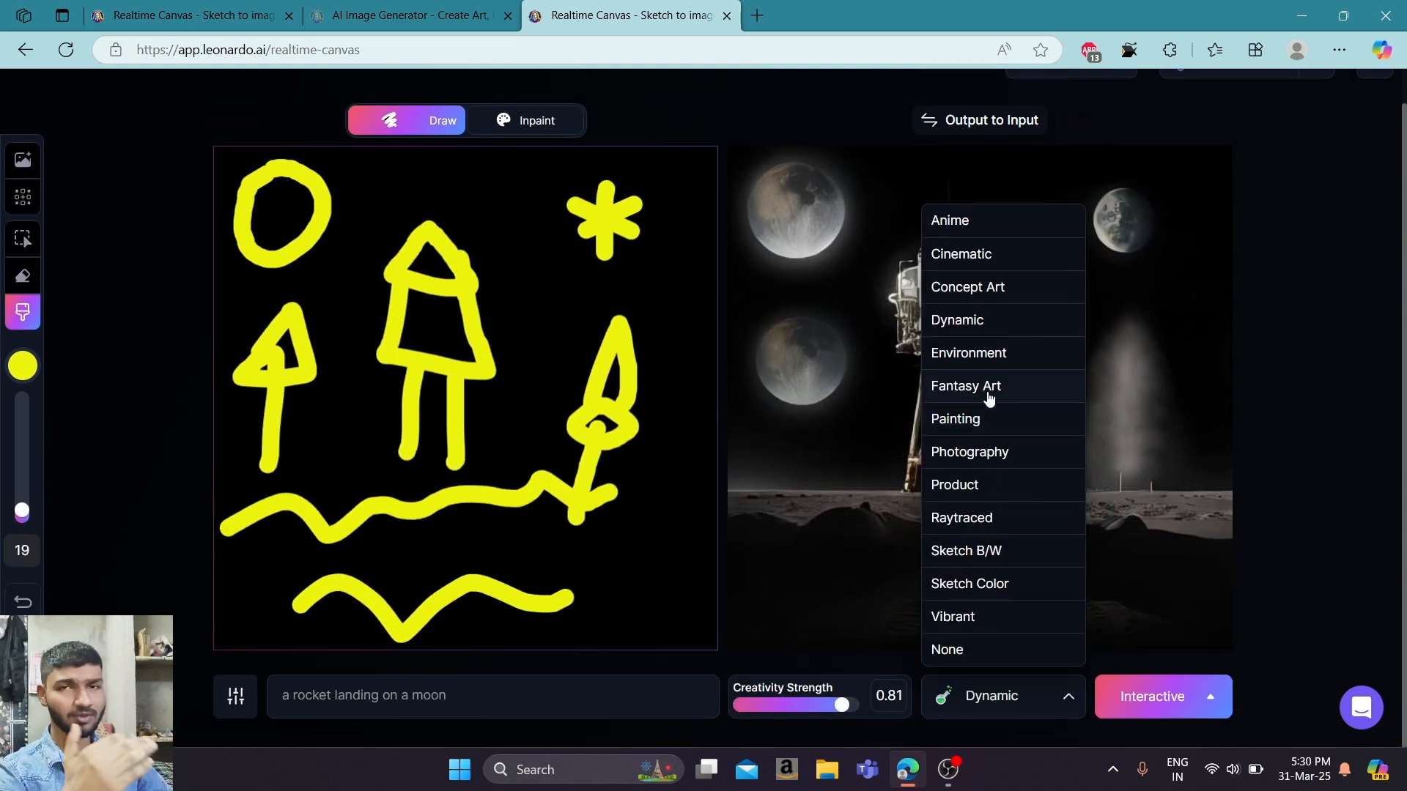
{"action": "left_click", "coordinate": [990, 388]}
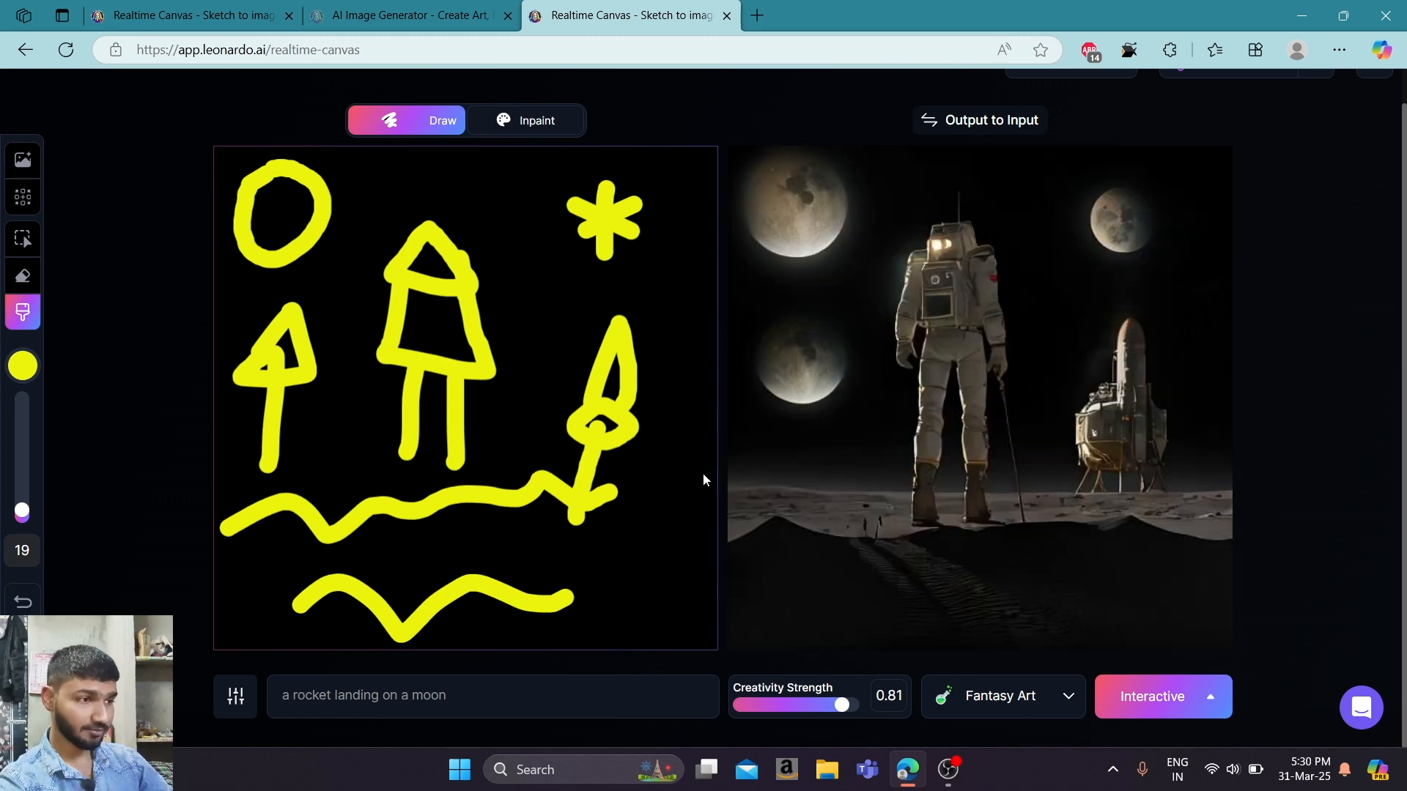
Change the brush colour to blue #2245E5 and scribble a patch of water over the lower wavy line.
{"action": "left_click", "coordinate": [25, 367]}
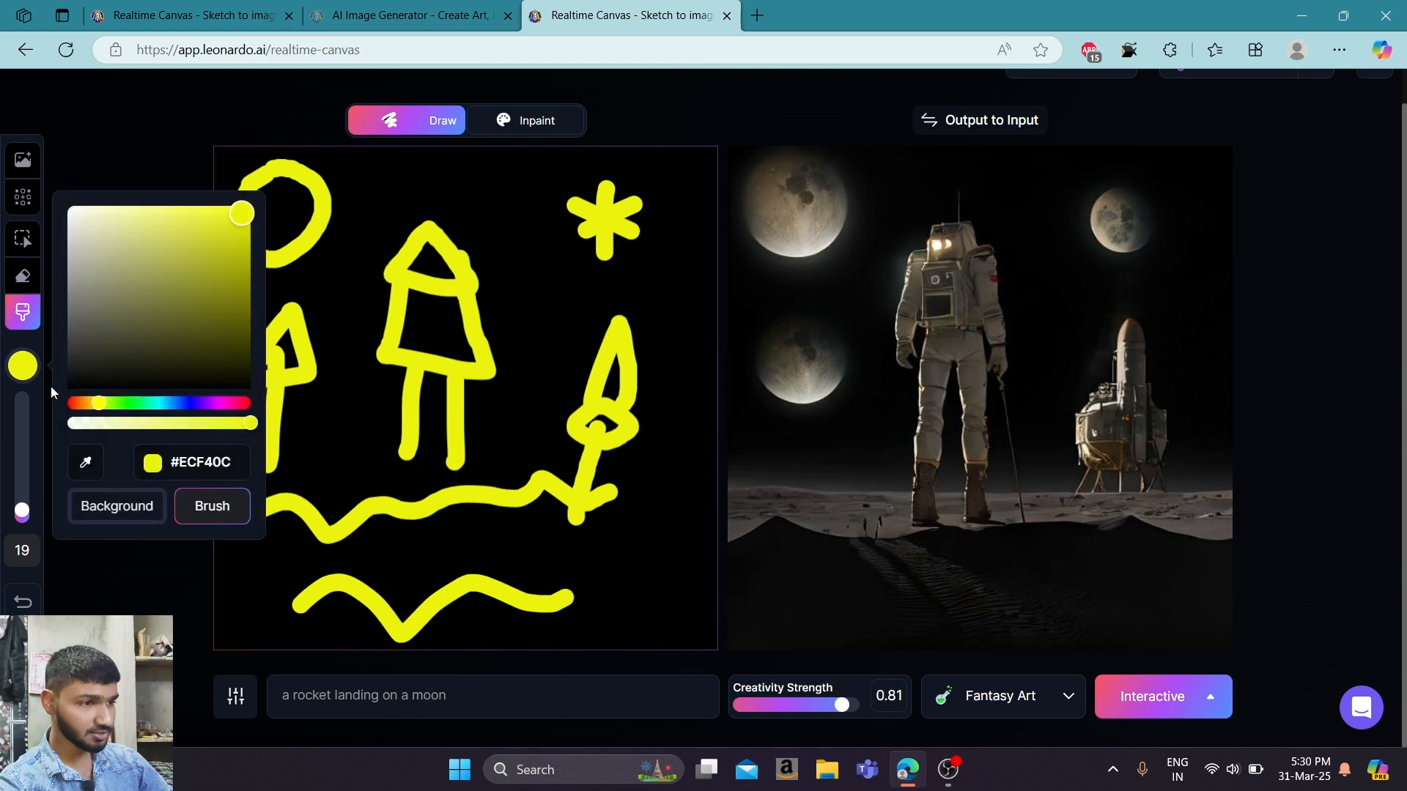
{"action": "left_click_drag", "start_coordinate": [195, 402], "coordinate": [184, 402]}
{"action": "left_click_drag", "start_coordinate": [179, 240], "coordinate": [223, 225]}
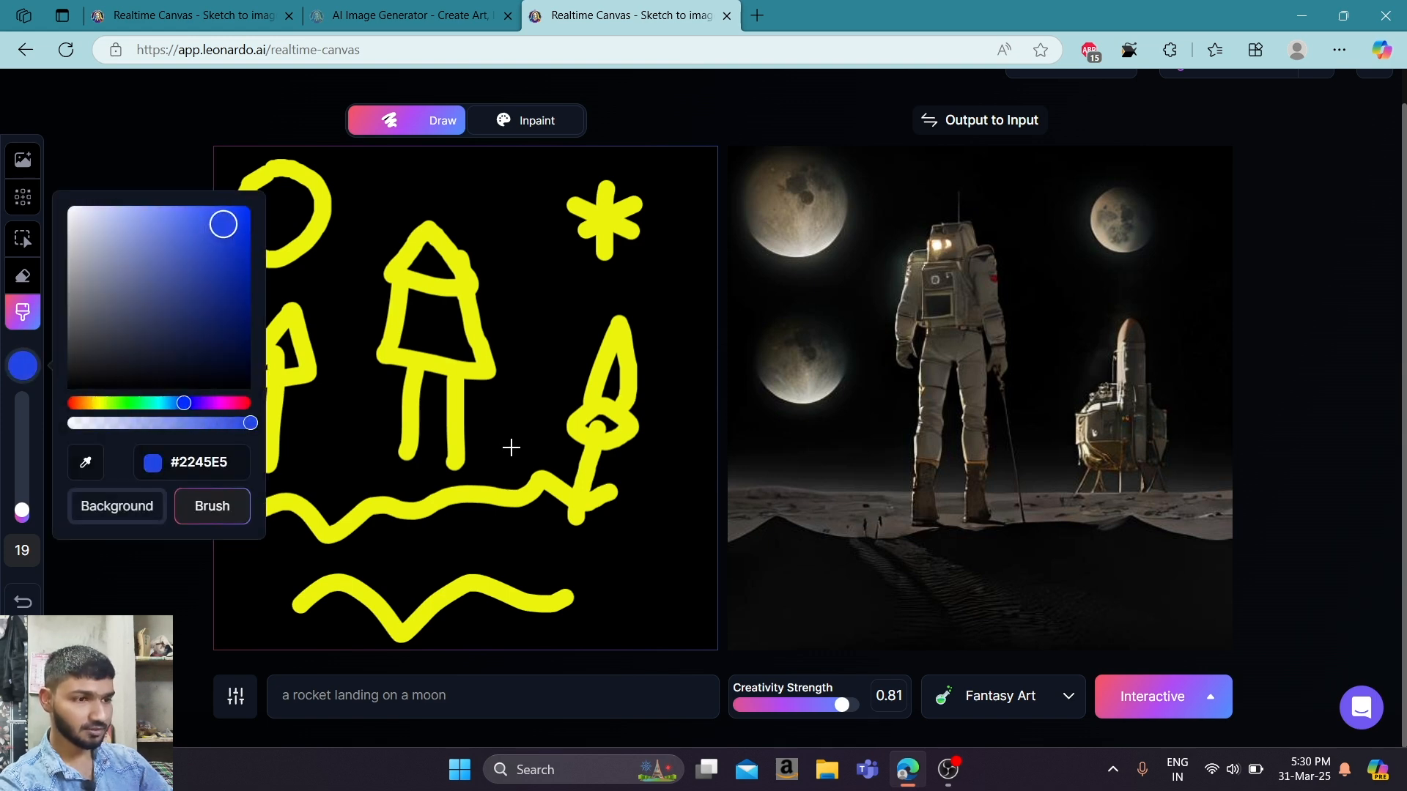
{"action": "mouse_move", "coordinate": [533, 595]}
{"action": "left_mouse_down"}
{"action": "mouse_move", "coordinate": [538, 506]}
{"action": "mouse_move", "coordinate": [411, 528]}
{"action": "mouse_move", "coordinate": [362, 607]}
{"action": "mouse_move", "coordinate": [638, 586]}
{"action": "mouse_move", "coordinate": [559, 565]}
{"action": "mouse_move", "coordinate": [400, 581]}
{"action": "mouse_move", "coordinate": [562, 575]}
{"action": "left_mouse_up"}
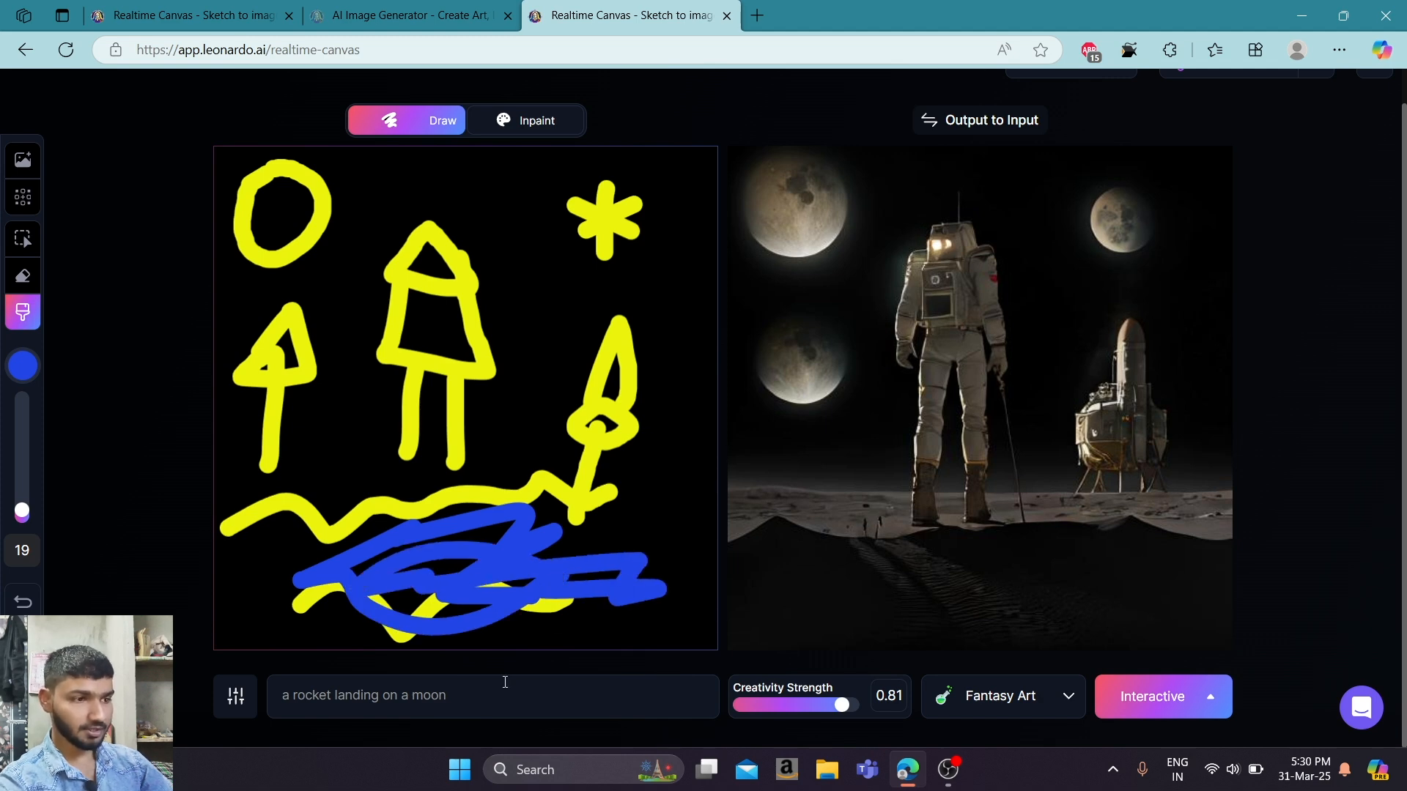
Extend the prompt to read "a rocket landing on a moon beside a river".
{"action": "left_click", "coordinate": [480, 696]}
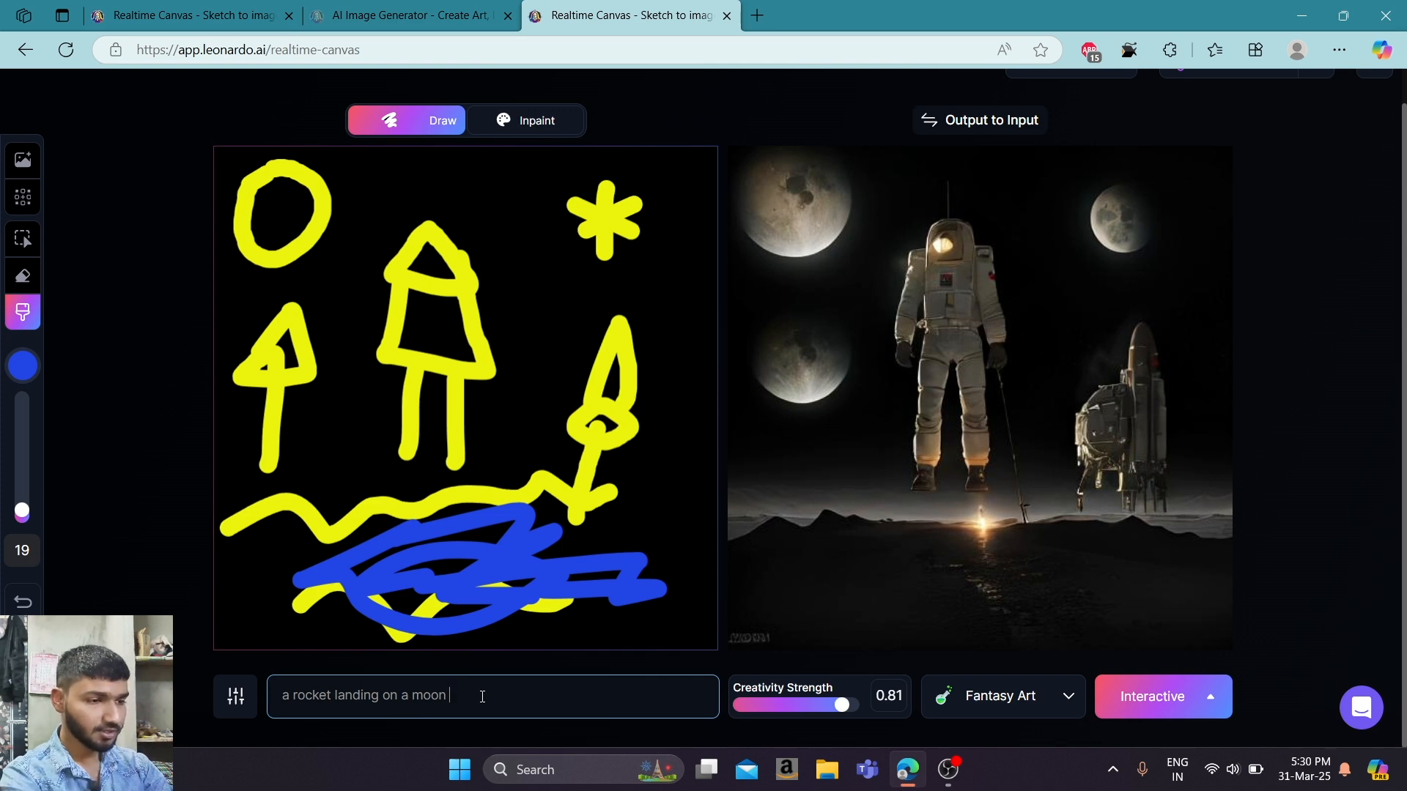
{"action": "type", "text": "be"}
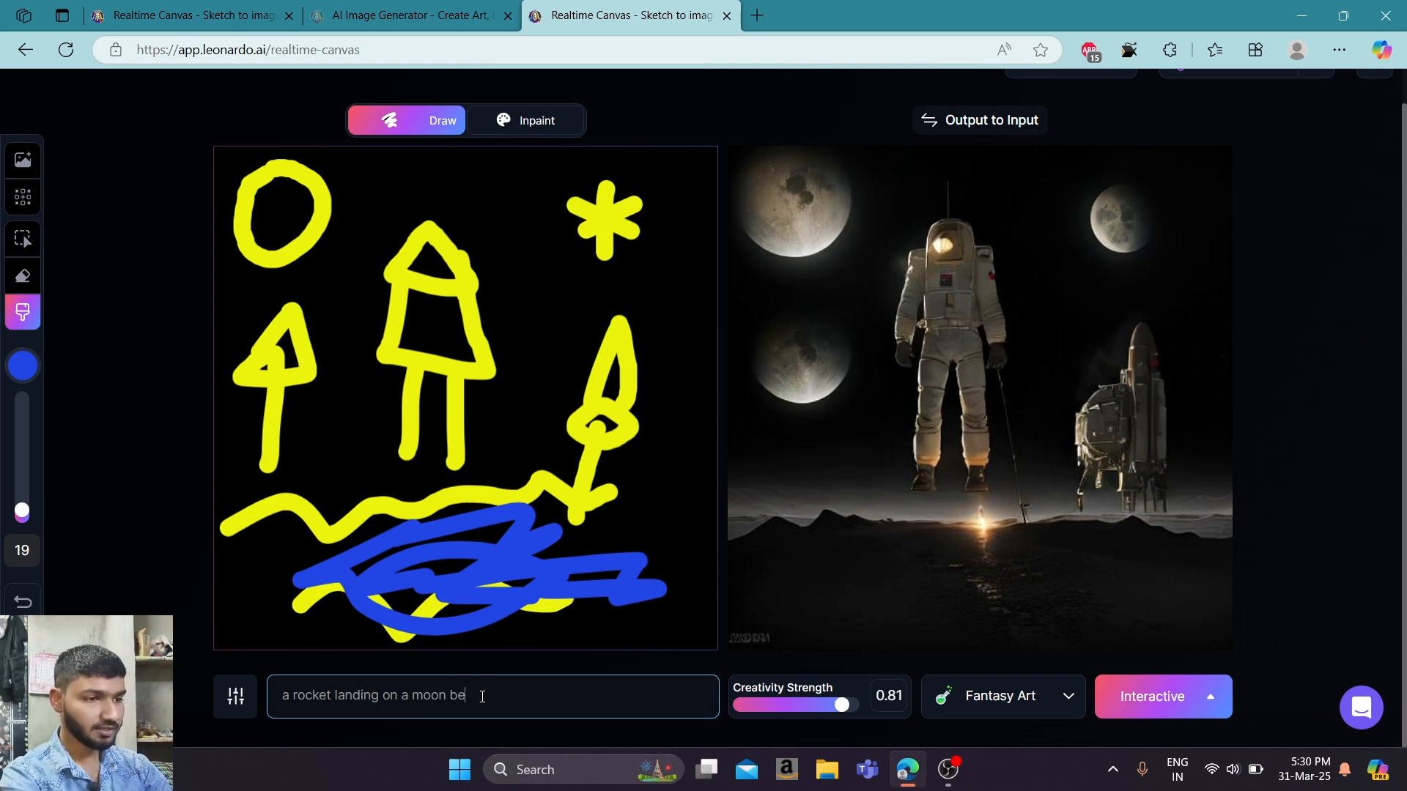
{"action": "type", "text": "side a rivetr"}
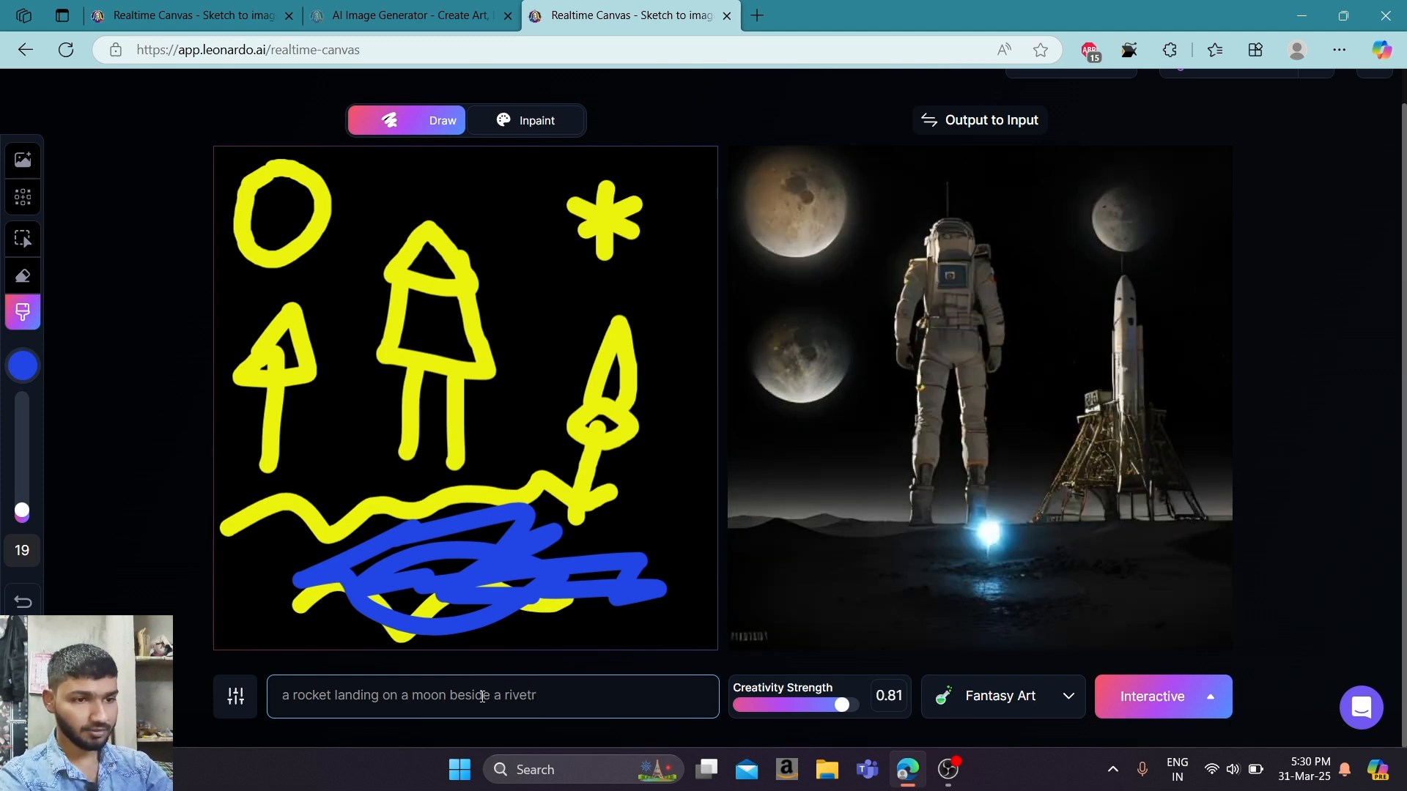
{"action": "key", "text": "BackSpace"}
{"action": "key", "text": "BackSpace"}
{"action": "type", "text": "er"}
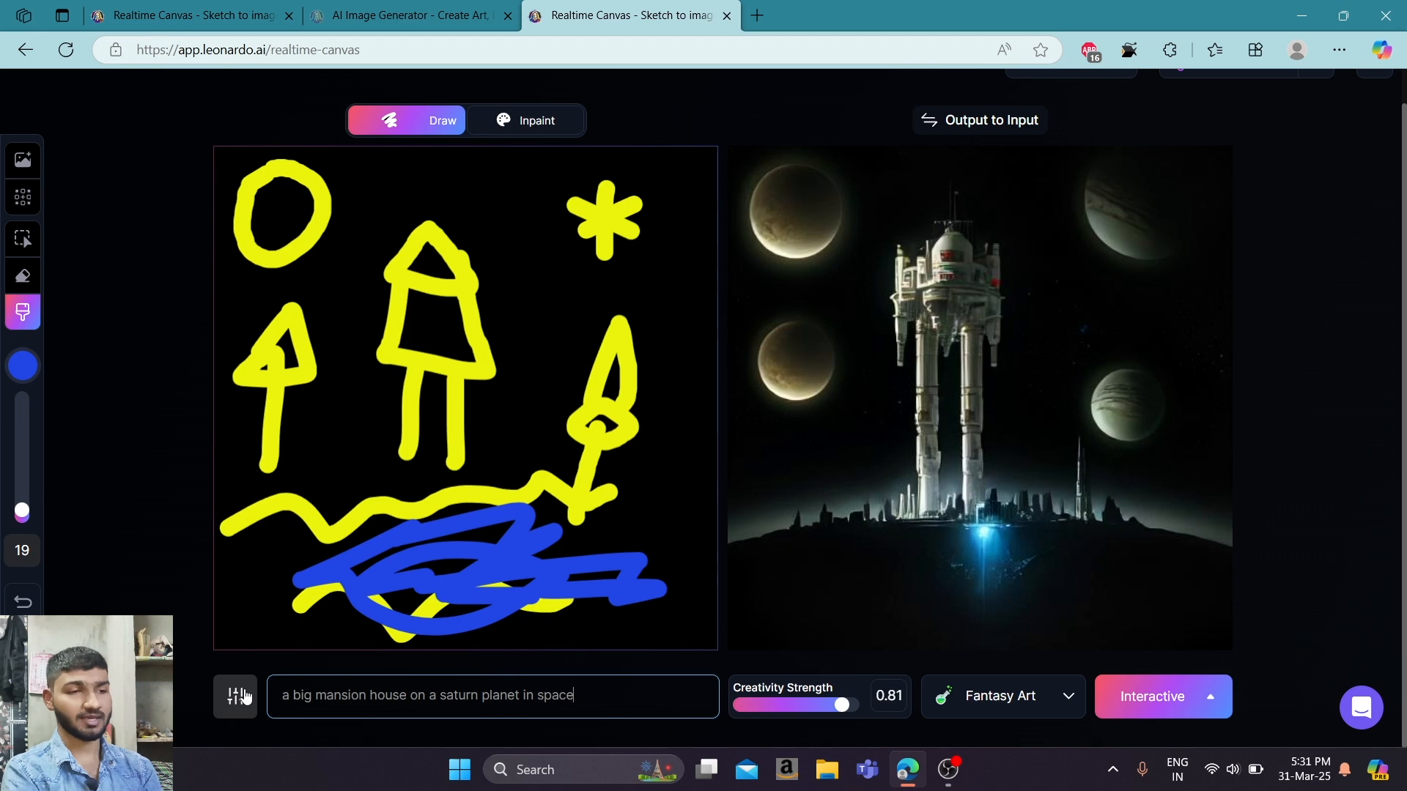
Shorten the prompt to "a big mansion house" by removing the words about the saturn planet in space.
{"action": "key", "text": "BackSpace"}
{"action": "key", "text": "BackSpace"}
{"action": "key", "text": "BackSpace"}
{"action": "key", "text": "BackSpace"}
{"action": "key", "text": "BackSpace"}
{"action": "key", "text": "BackSpace"}
{"action": "key", "text": "BackSpace"}
{"action": "key", "text": "BackSpace"}
{"action": "key", "text": "BackSpace"}
{"action": "key", "text": "BackSpace"}
{"action": "key", "text": "BackSpace"}
{"action": "key", "text": "BackSpace"}
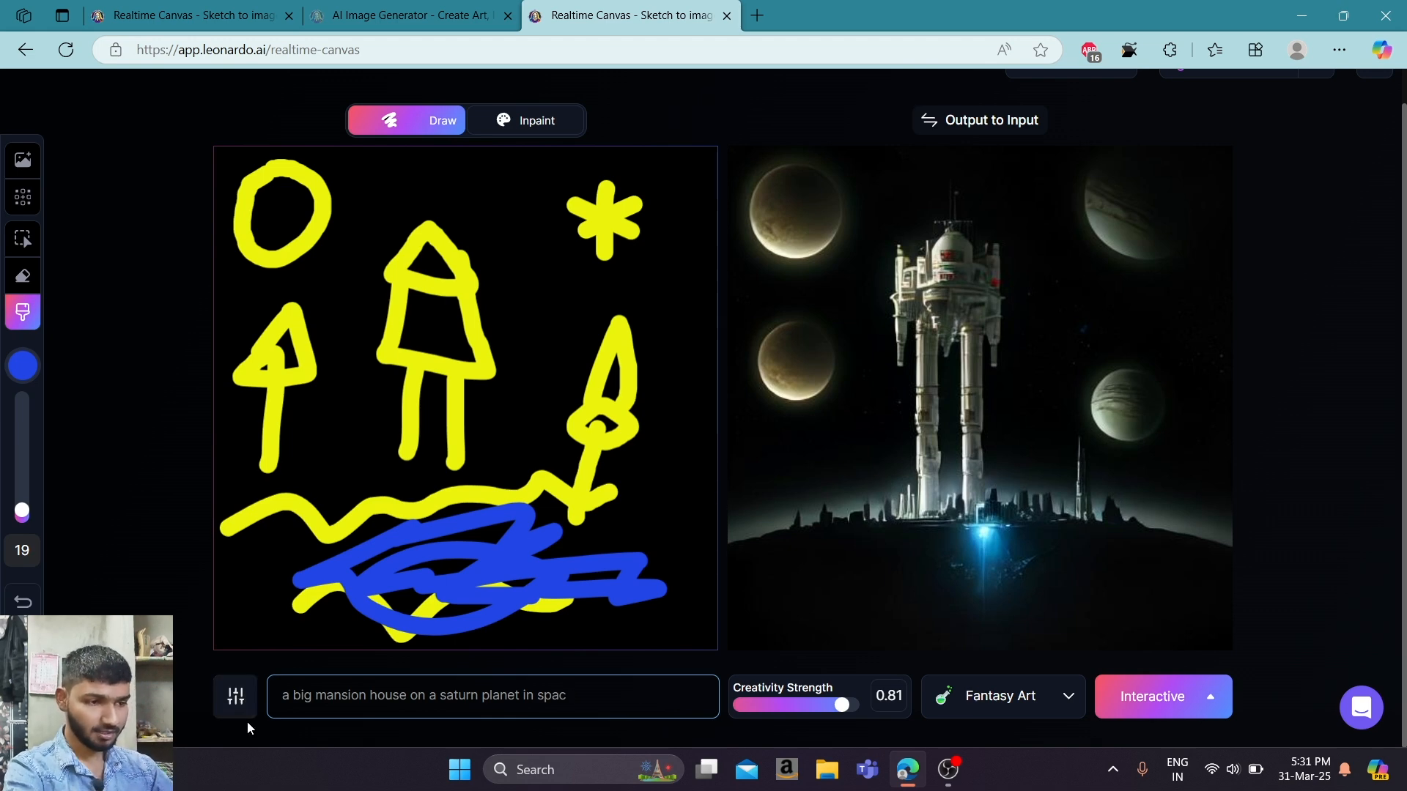
{"action": "key", "text": "BackSpace"}
{"action": "key", "text": "BackSpace"}
{"action": "key", "text": "BackSpace"}
{"action": "key", "text": "BackSpace"}
{"action": "key", "text": "BackSpace"}
{"action": "key", "text": "BackSpace"}
{"action": "key", "text": "BackSpace"}
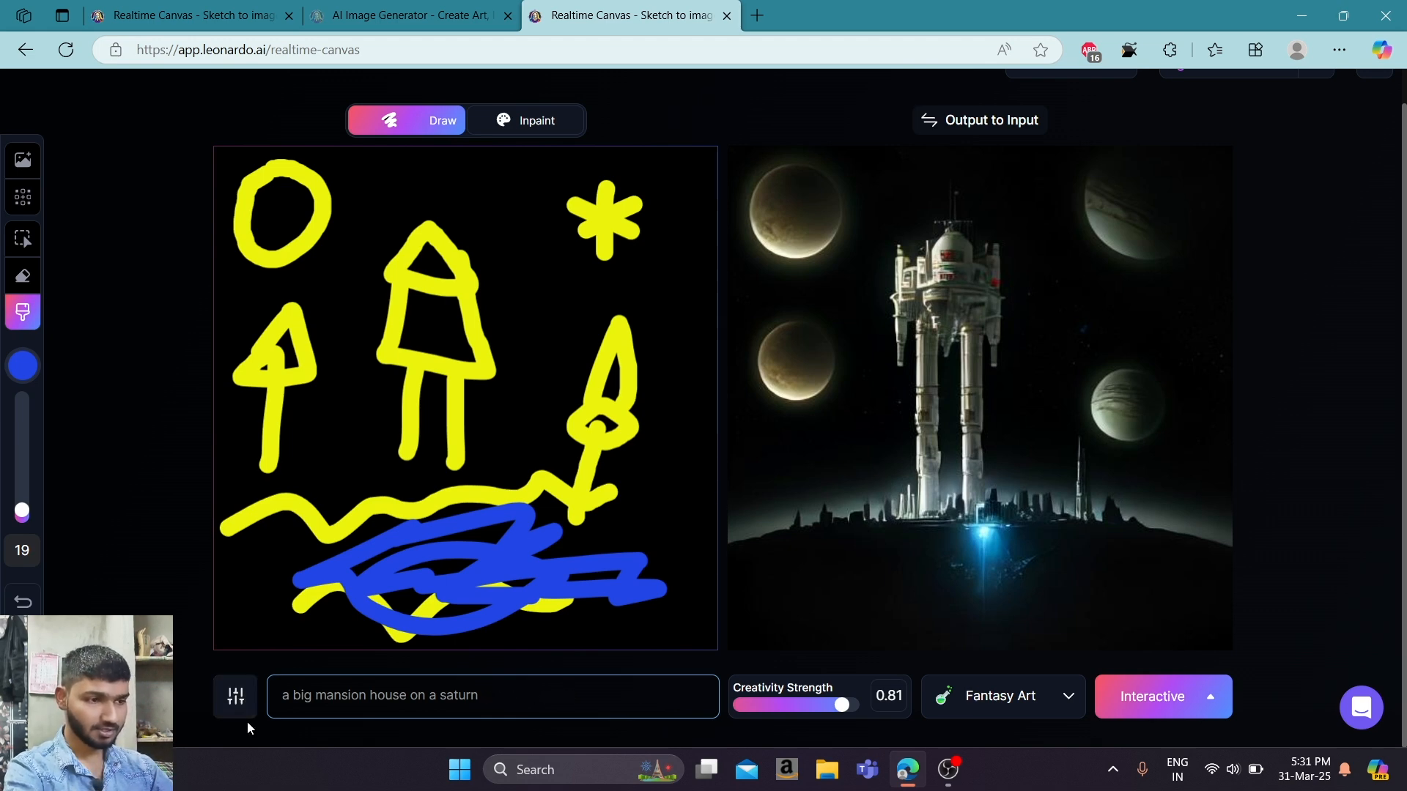
{"action": "key", "text": "BackSpace"}
{"action": "key", "text": "BackSpace"}
{"action": "key", "text": "BackSpace"}
{"action": "key", "text": "BackSpace"}
{"action": "key", "text": "BackSpace"}
{"action": "key", "text": "BackSpace"}
{"action": "key", "text": "BackSpace"}
{"action": "key", "text": "BackSpace"}
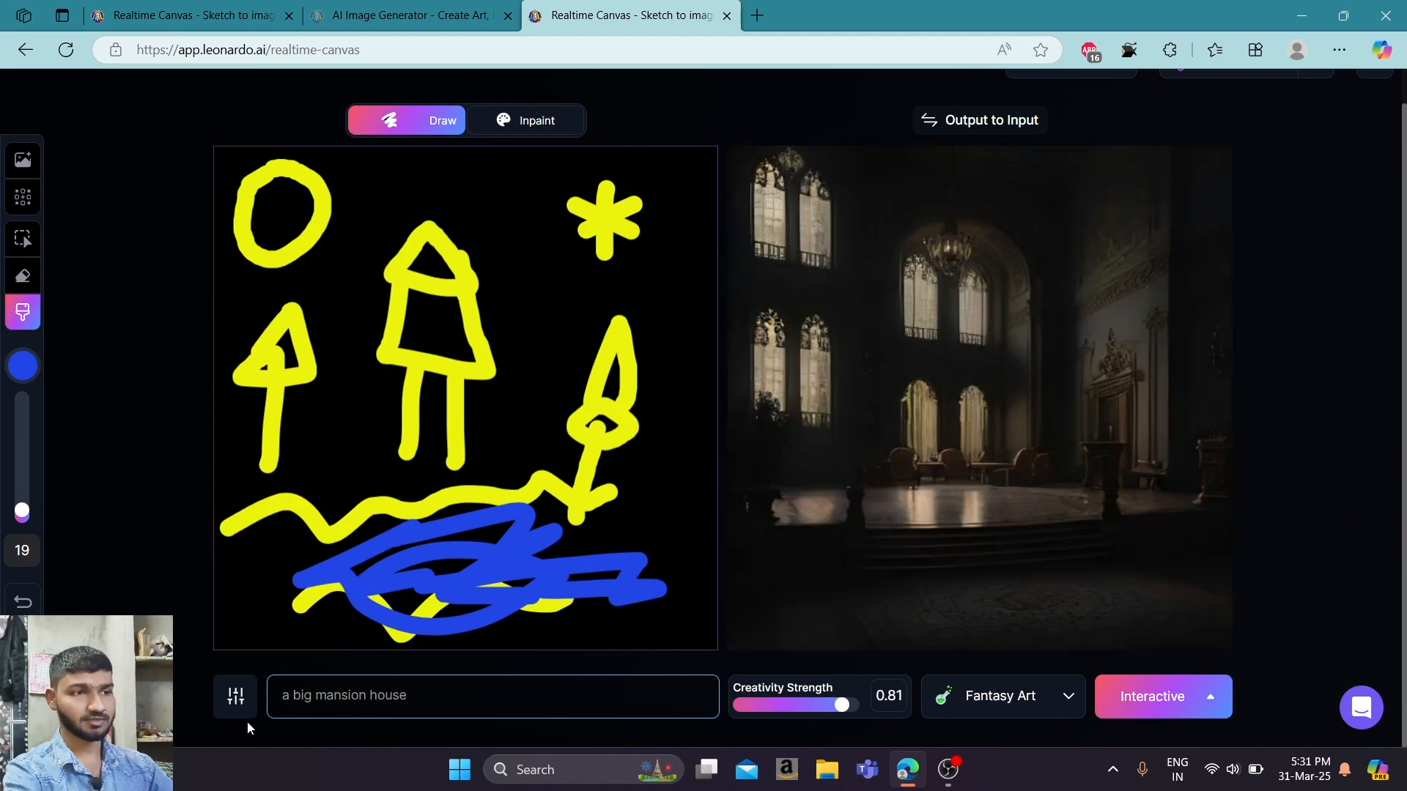
Draw a blue curved stroke from beside the right tree up past the star to the canvas's right edge.
{"action": "left_click_drag", "start_coordinate": [555, 327], "coordinate": [787, 292]}
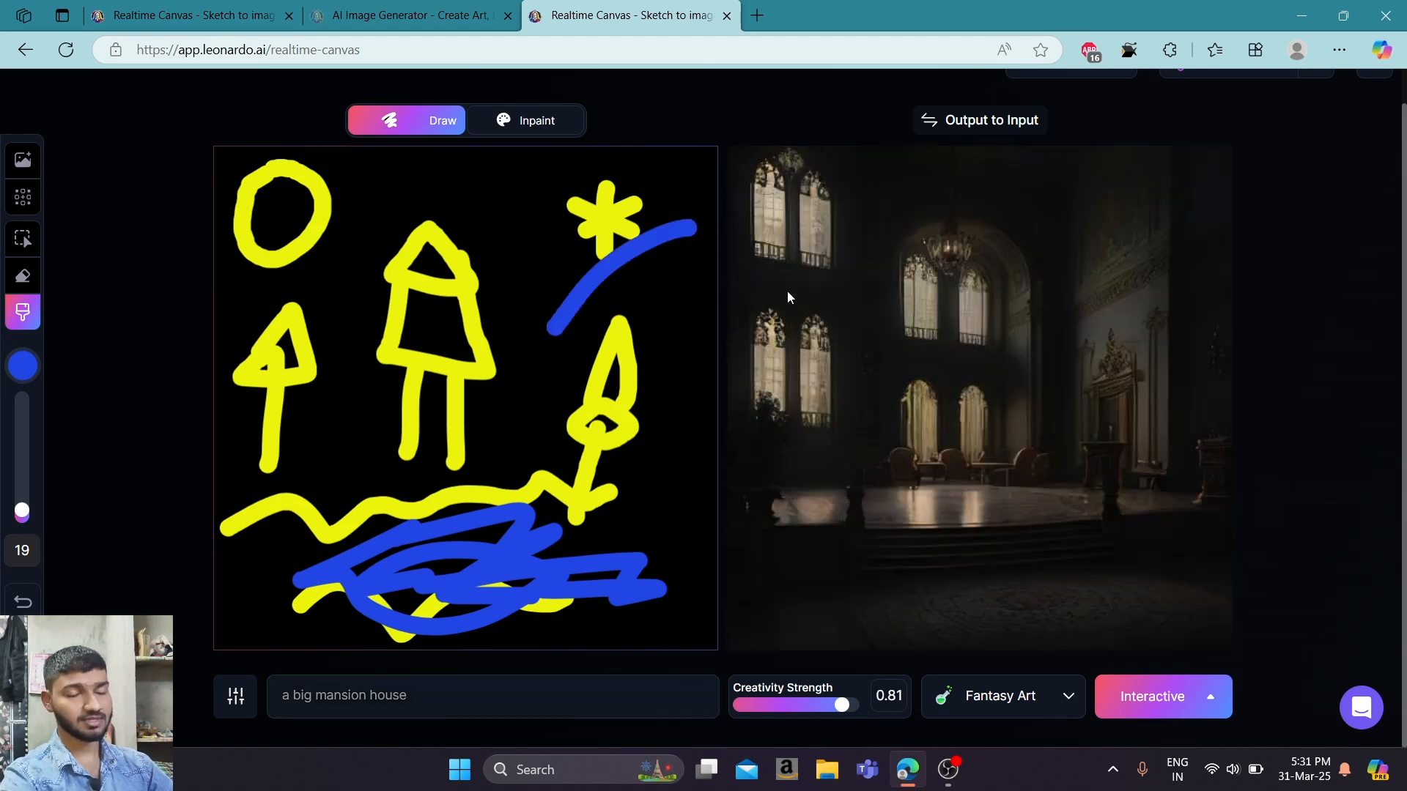